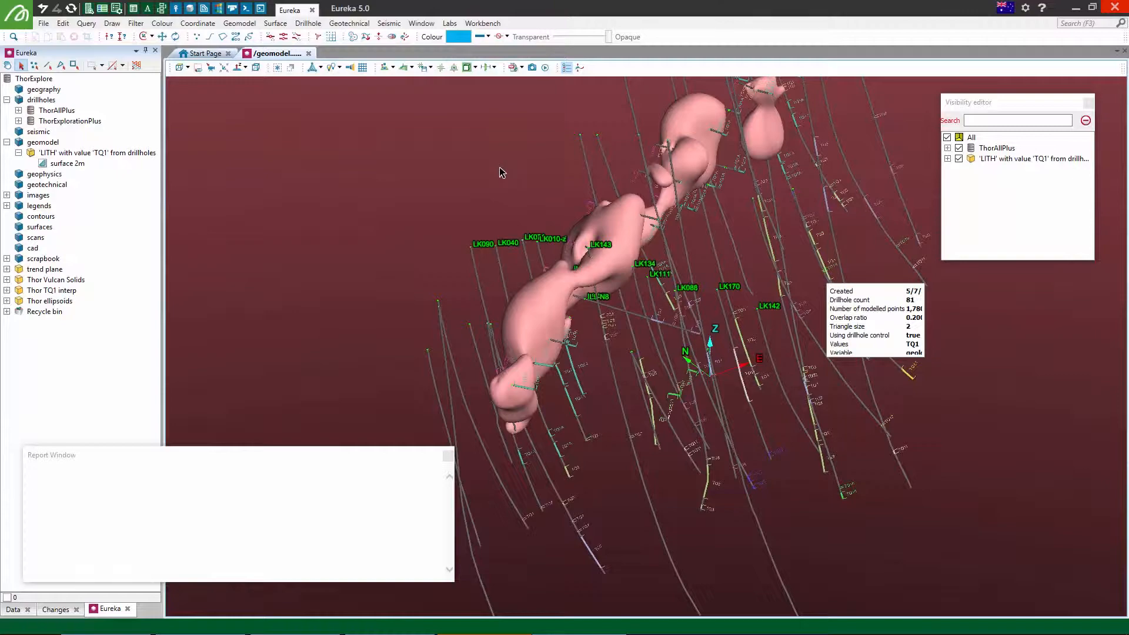
- Examine the TQ1 geomodel surface and its surrounding drillholes from several angles and distances
{"action": "left_click_drag", "start_coordinate": [502, 172], "coordinate": [448, 167]}
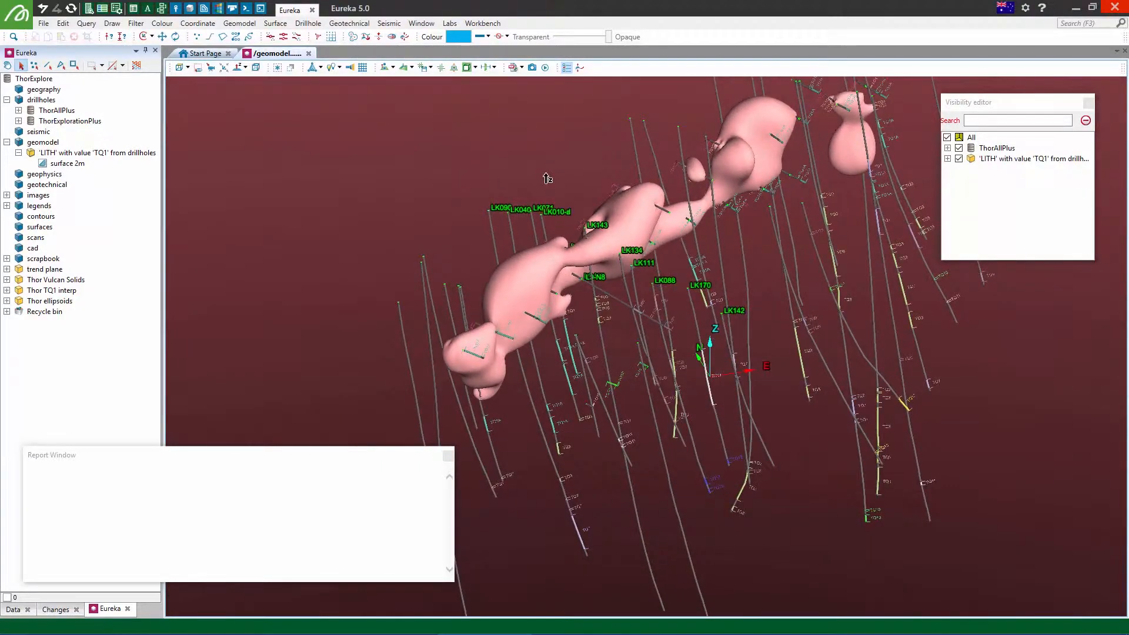
{"action": "scroll", "coordinate": [547, 178], "scroll_direction": "up", "scroll_amount": 4}
{"action": "left_click_drag", "start_coordinate": [547, 178], "coordinate": [584, 356]}
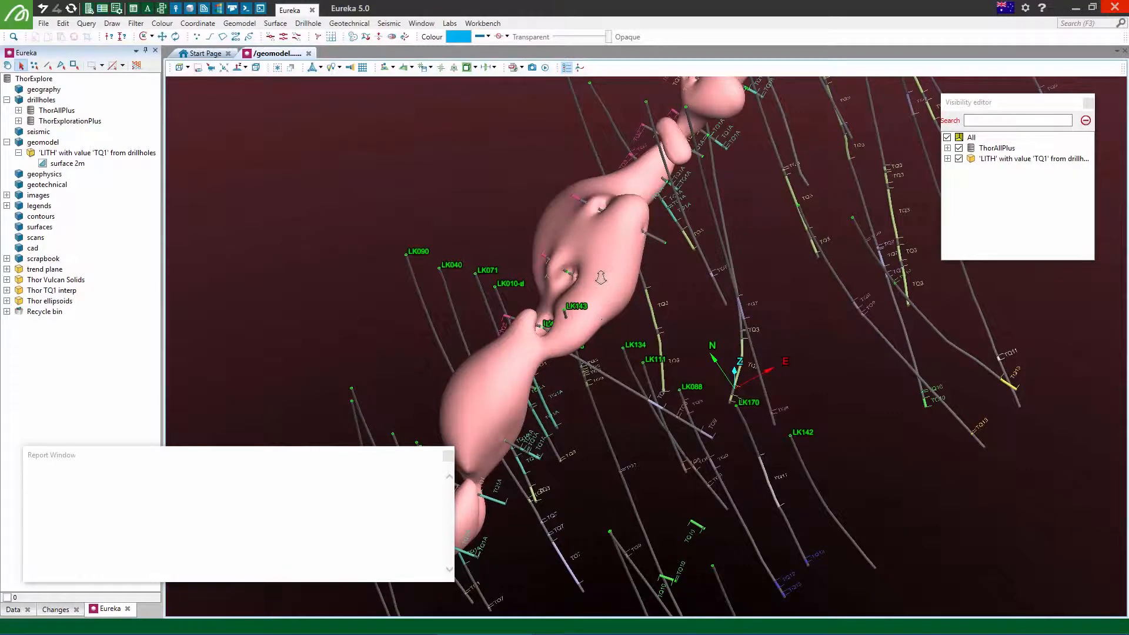
{"action": "scroll", "coordinate": [601, 278], "scroll_direction": "down", "scroll_amount": 3}
{"action": "left_click_drag", "start_coordinate": [601, 277], "coordinate": [591, 310]}
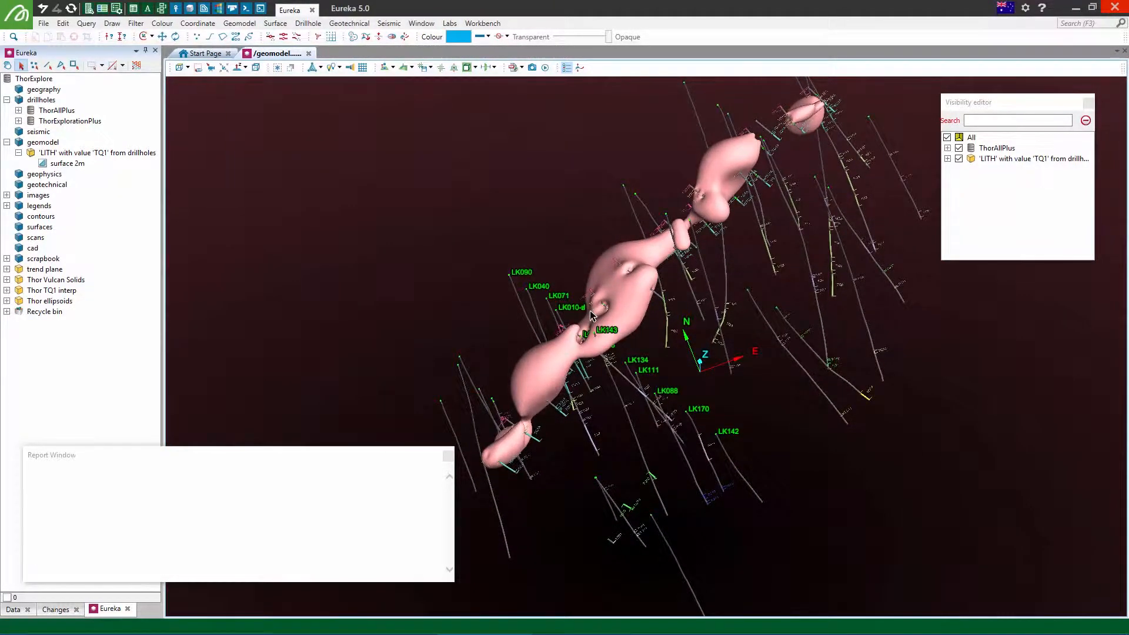
{"action": "mouse_move", "coordinate": [591, 315]}
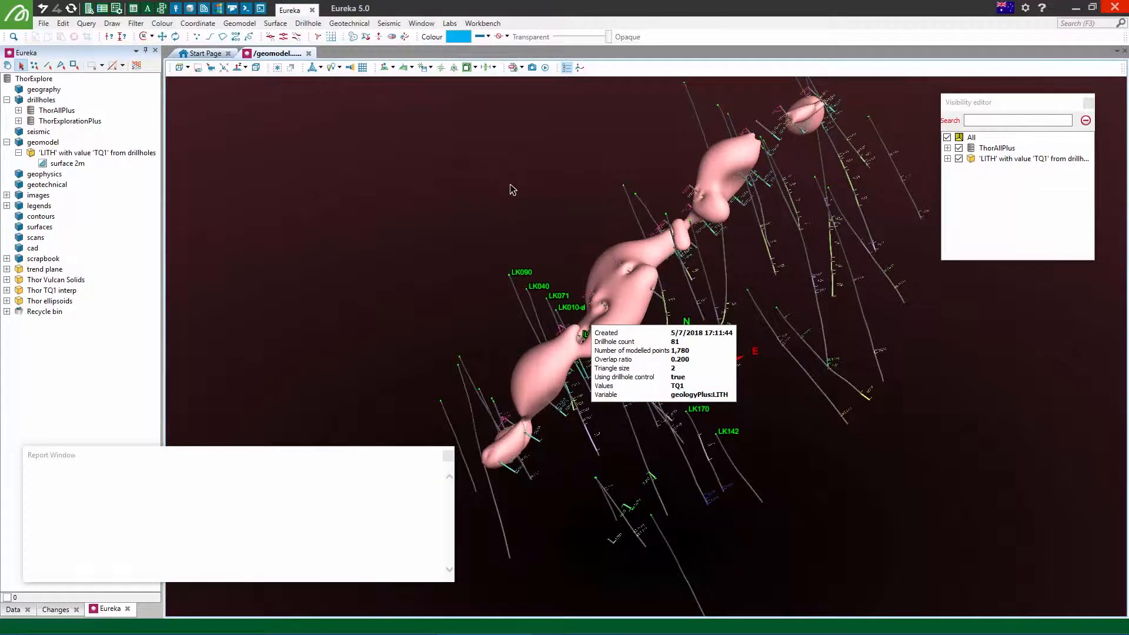
{"action": "right_click_drag", "start_coordinate": [548, 191], "coordinate": [576, 298]}
{"action": "middle_click_drag", "start_coordinate": [576, 299], "coordinate": [575, 209]}
{"action": "right_click_drag", "start_coordinate": [591, 387], "coordinate": [585, 286]}
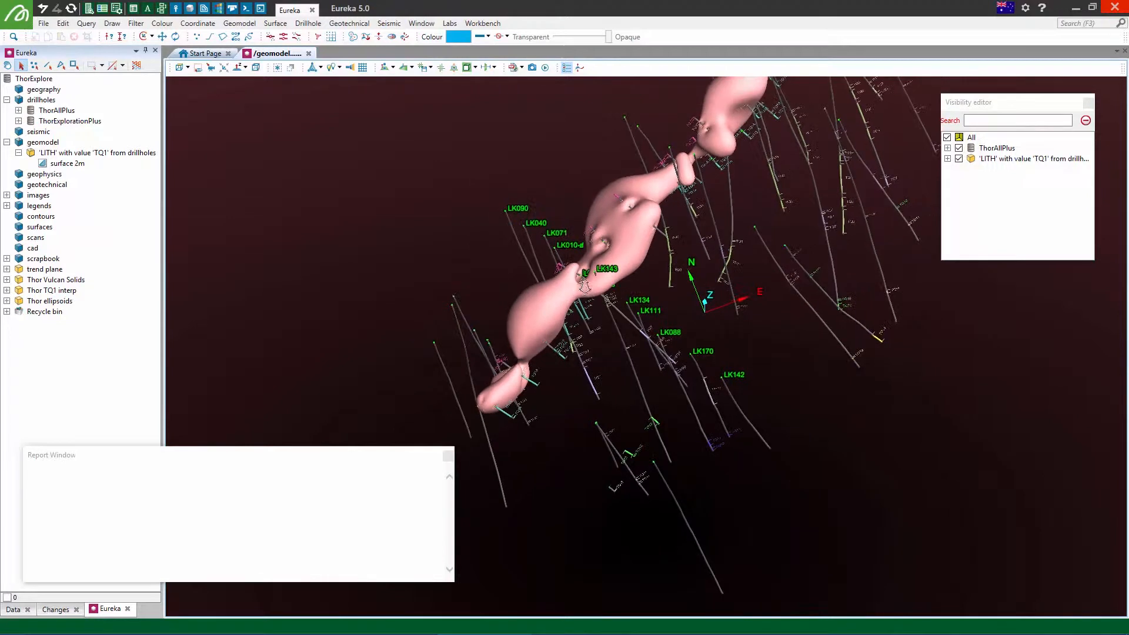
- Define a section from two points in plan, from the collar of LK090 to the collar of LK142, and turn on sectioning
{"action": "left_click", "coordinate": [389, 67]}
{"action": "left_click", "coordinate": [505, 210]}
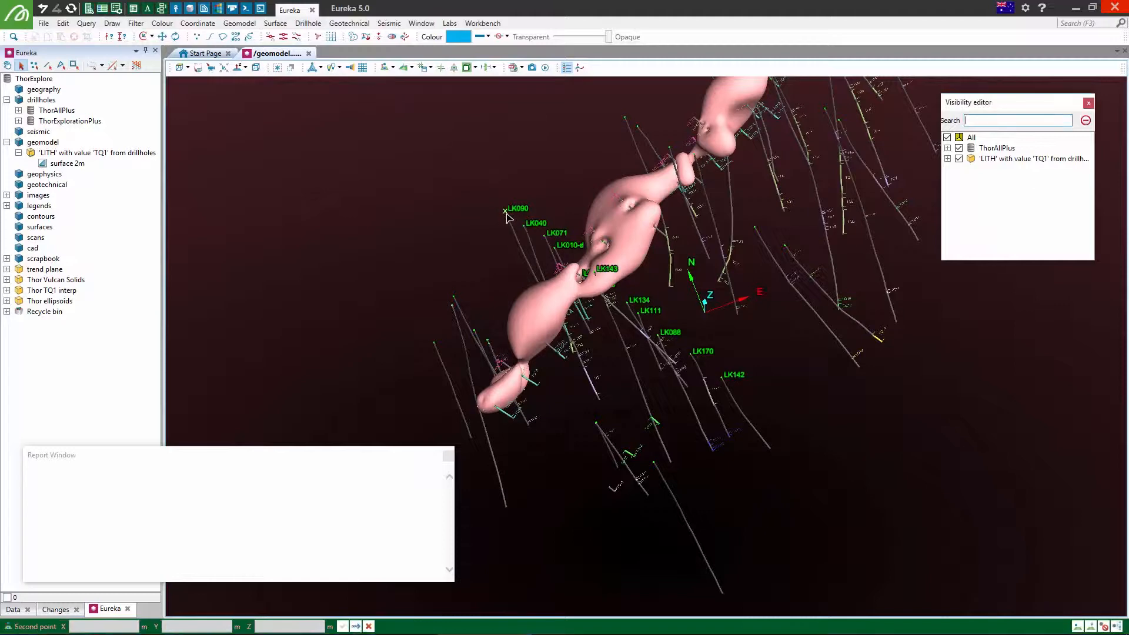
{"action": "left_click", "coordinate": [722, 378]}
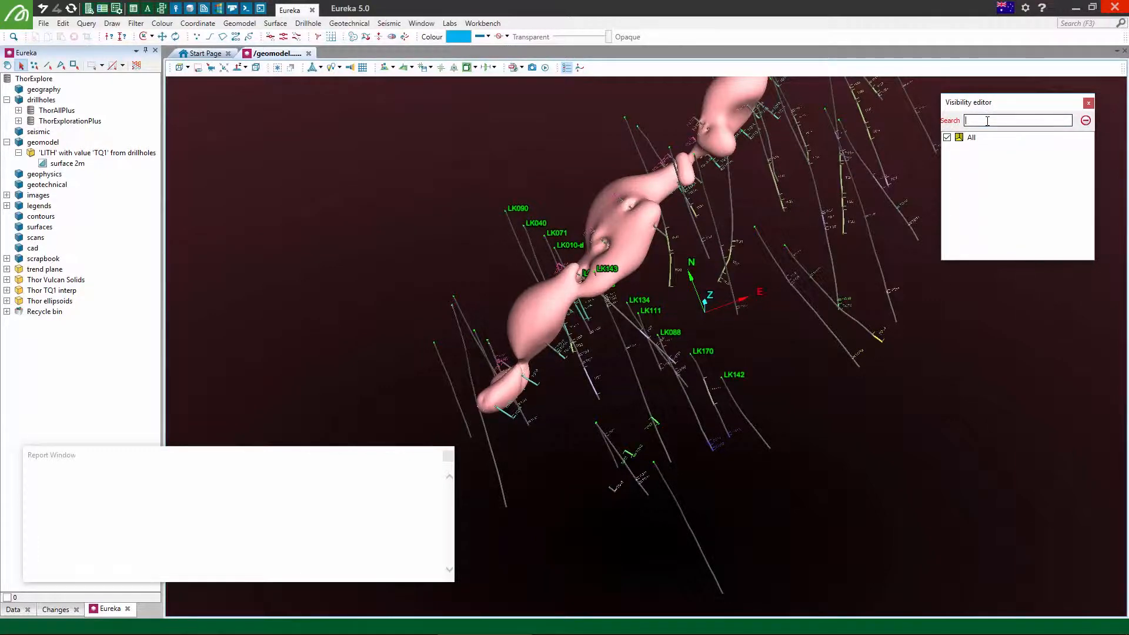
{"action": "key", "text": "s"}
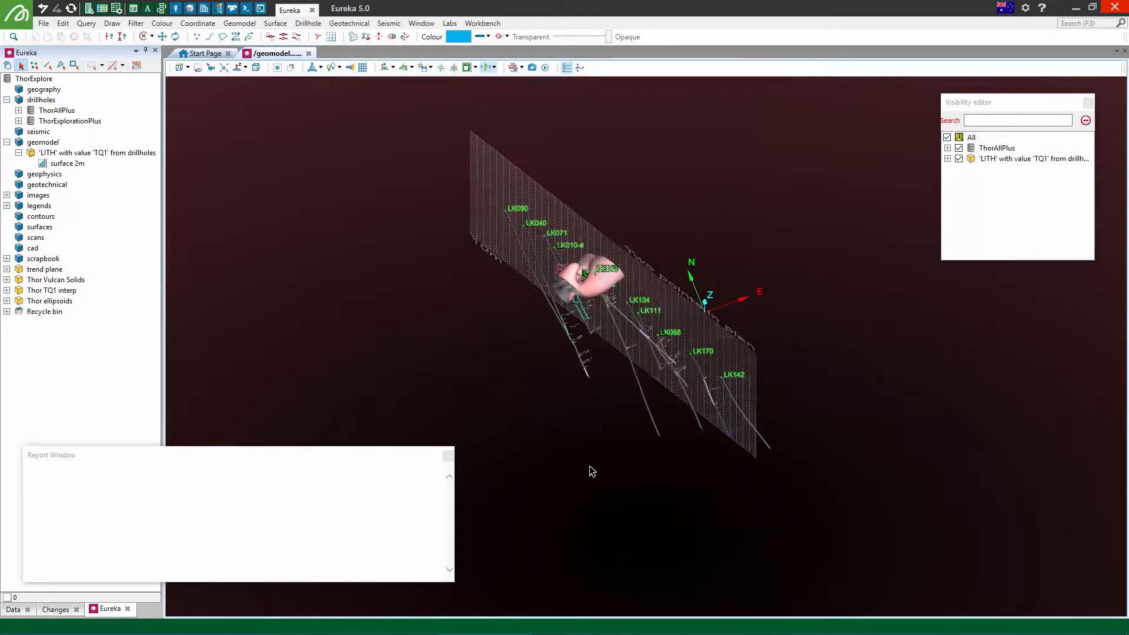
- Hide the 'LITH' with value 'TQ1' model and inspect the lithology intervals of the drillholes within the section
{"action": "right_click_drag", "start_coordinate": [590, 467], "coordinate": [752, 318]}
{"action": "left_click", "coordinate": [958, 158]}
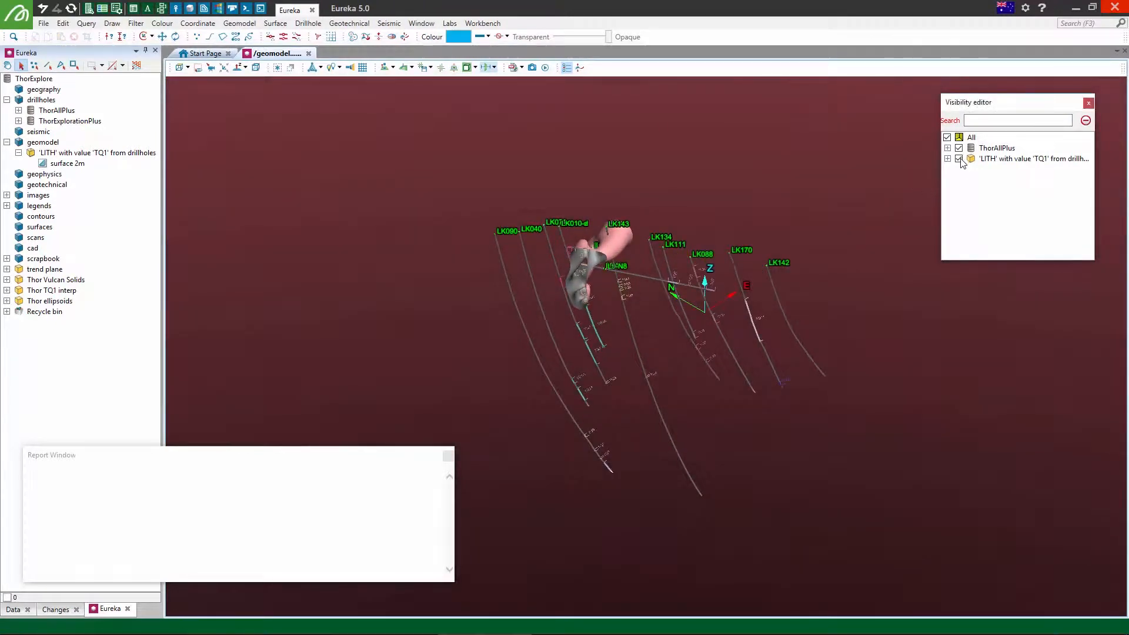
{"action": "middle_click_drag", "start_coordinate": [678, 254], "coordinate": [669, 371]}
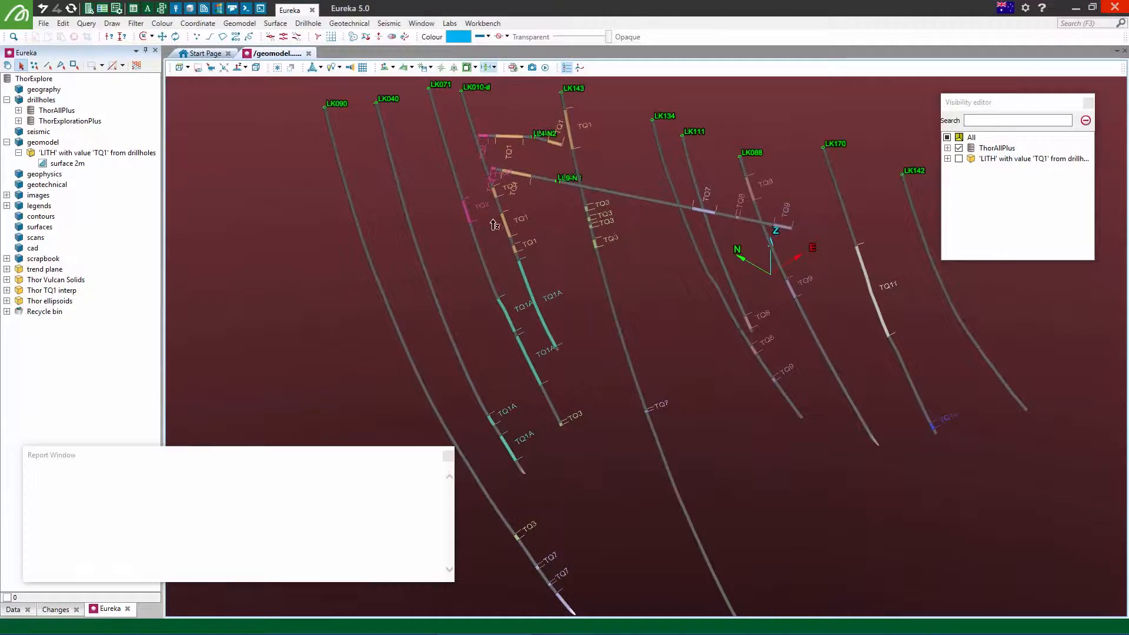
{"action": "middle_click_drag", "start_coordinate": [565, 318], "coordinate": [572, 202]}
{"action": "right_click_drag", "start_coordinate": [589, 294], "coordinate": [615, 210]}
{"action": "middle_click_drag", "start_coordinate": [615, 210], "coordinate": [616, 216]}
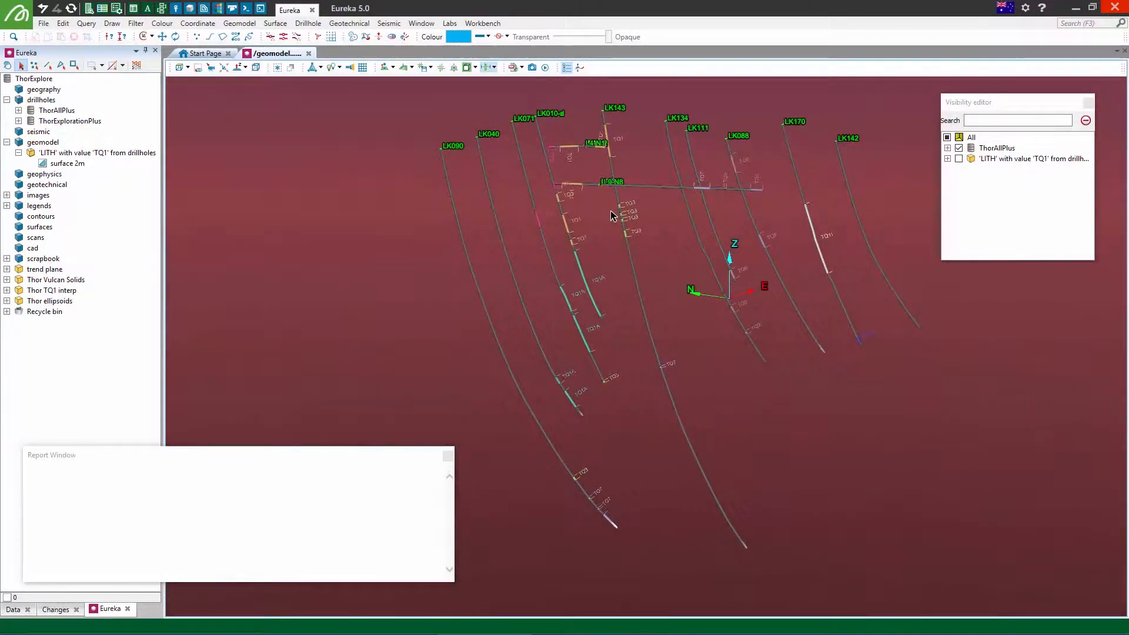
- Display the grid on the Two points in plan section across the drillholes
{"action": "key", "text": "g"}
{"action": "middle_click_drag", "start_coordinate": [591, 319], "coordinate": [643, 406]}
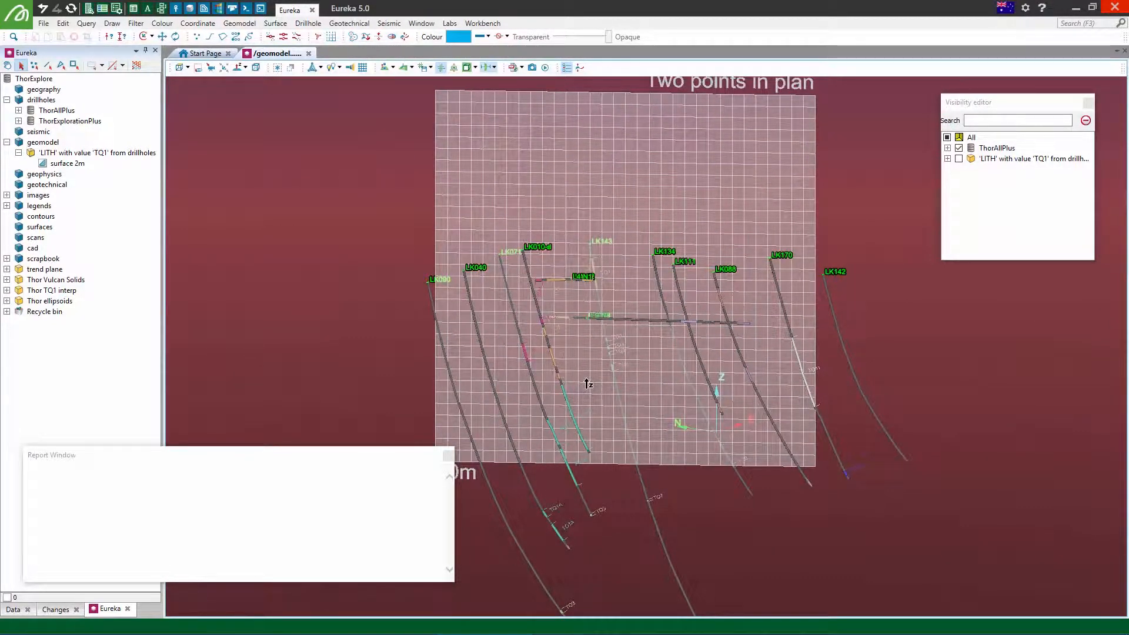
{"action": "middle_click_drag", "start_coordinate": [587, 383], "coordinate": [688, 458]}
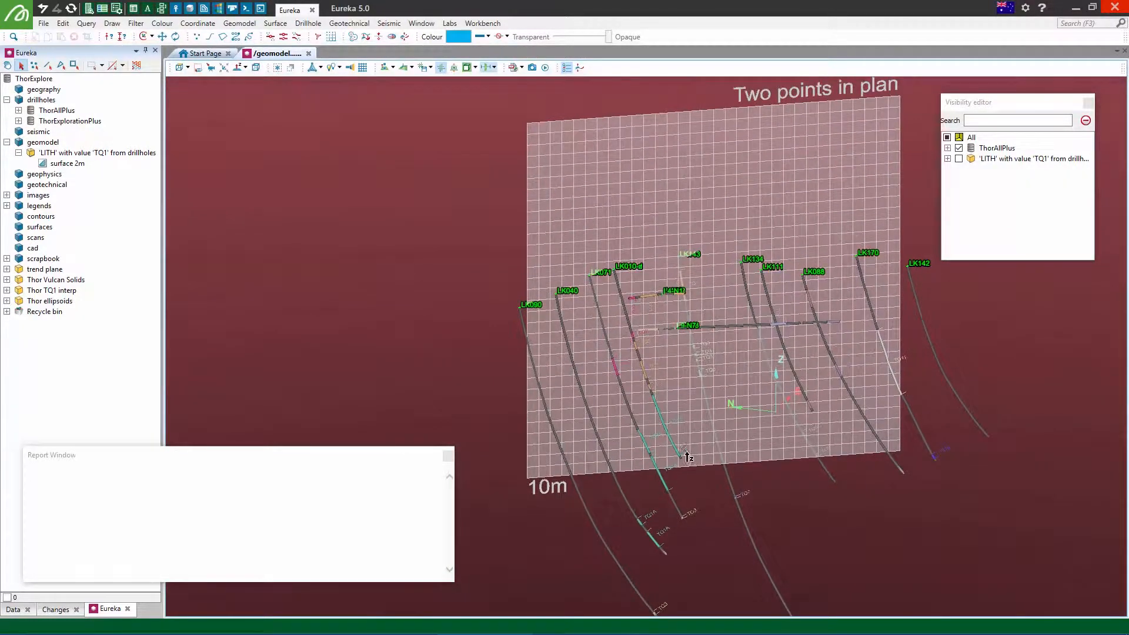
- Draw a six-point line on the section plane, from above the LK010-d and LK143 collars down through the TQ1 intercepts to below the grid
{"action": "left_click", "coordinate": [210, 37]}
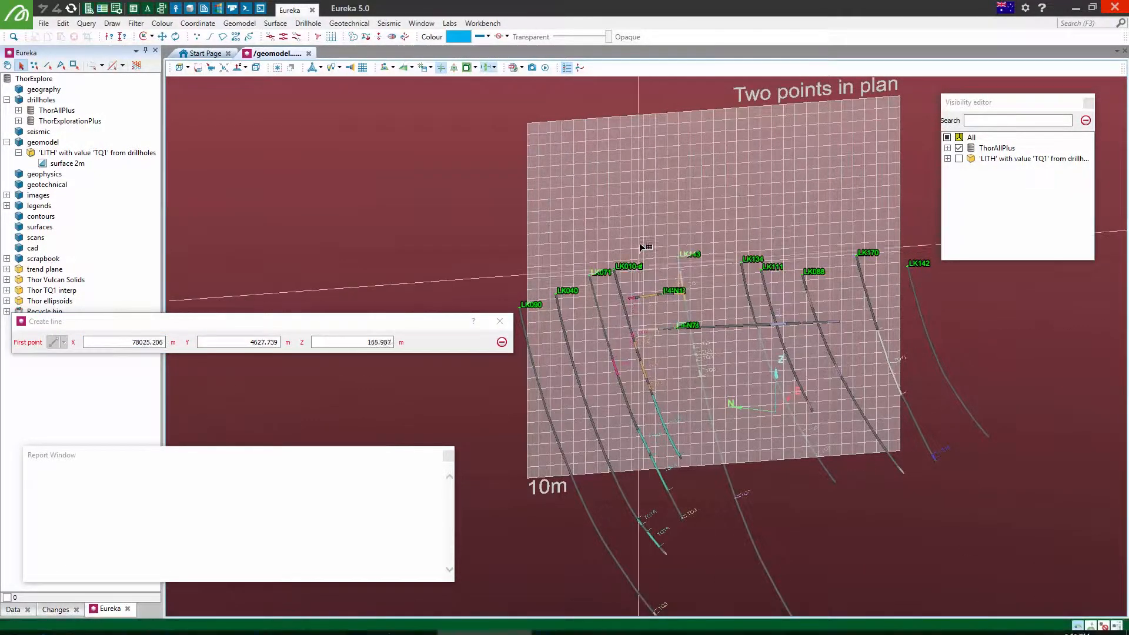
{"action": "right_click_drag", "start_coordinate": [672, 239], "coordinate": [630, 135]}
{"action": "left_click", "coordinate": [631, 136]}
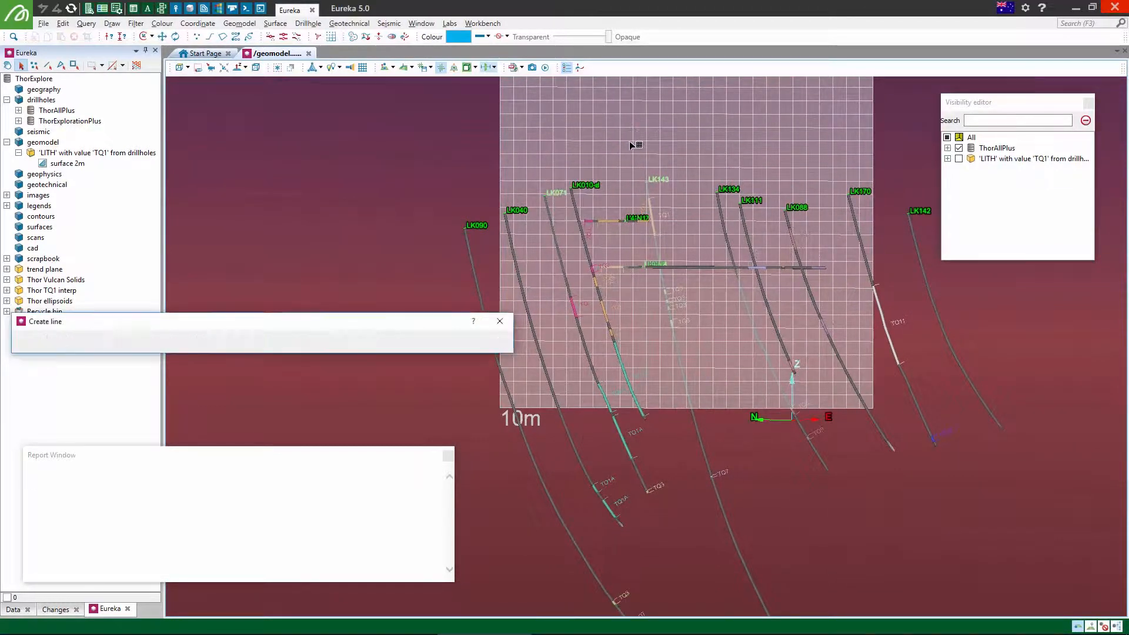
{"action": "left_click", "coordinate": [615, 286]}
{"action": "left_click", "coordinate": [596, 386]}
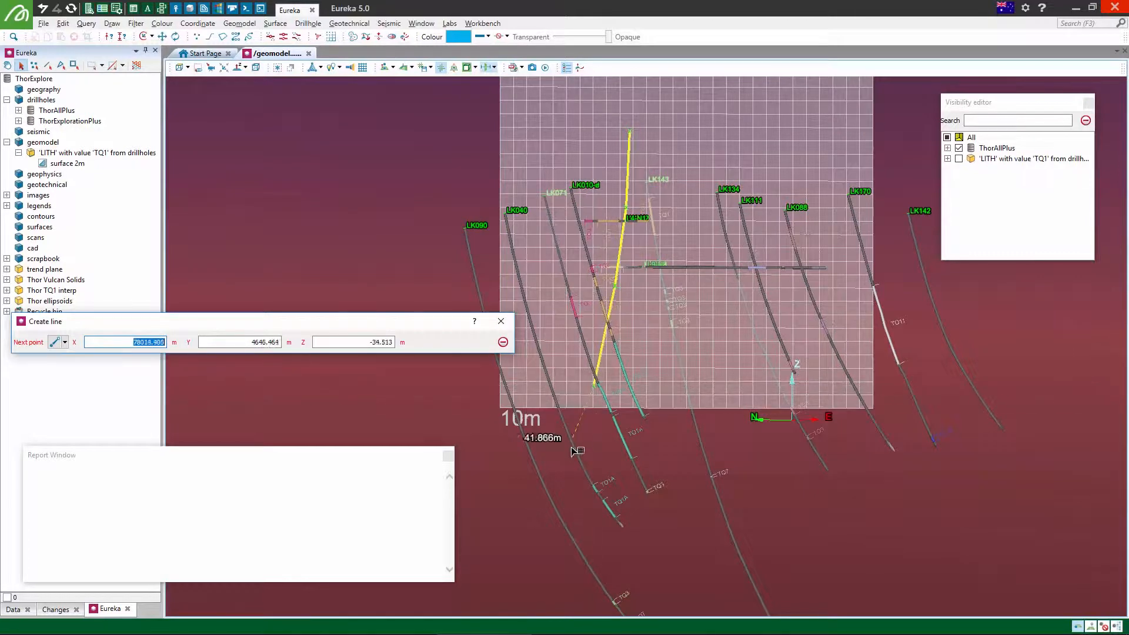
{"action": "left_click", "coordinate": [570, 454]}
{"action": "left_click", "coordinate": [532, 531]}
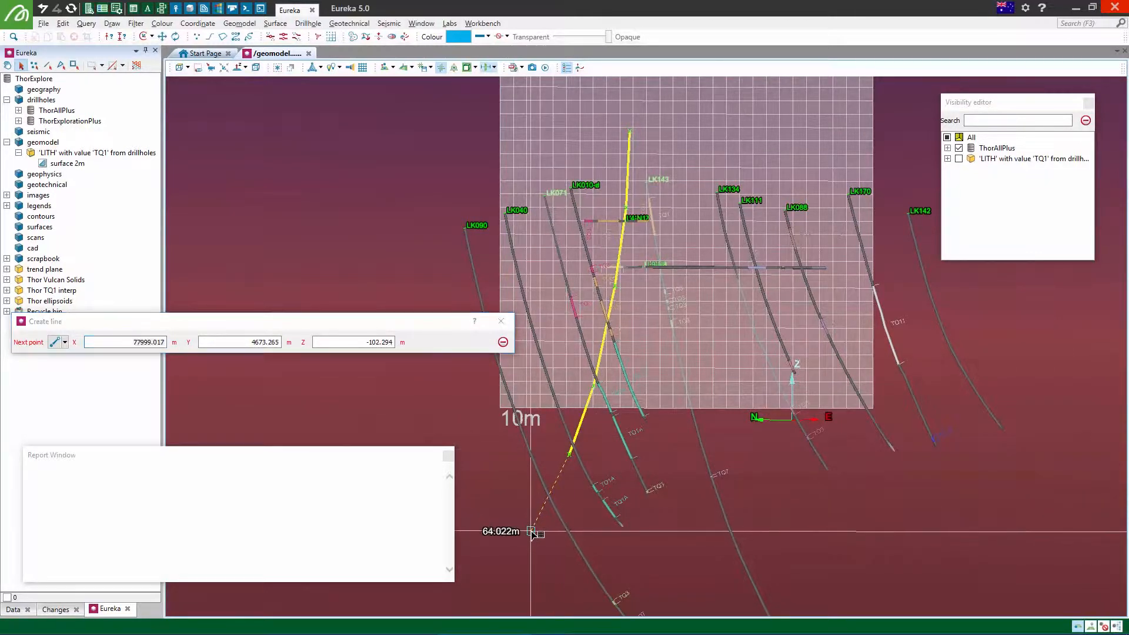
{"action": "left_click", "coordinate": [503, 581]}
{"action": "right_click", "coordinate": [503, 581]}
{"action": "right_click", "coordinate": [503, 581]}
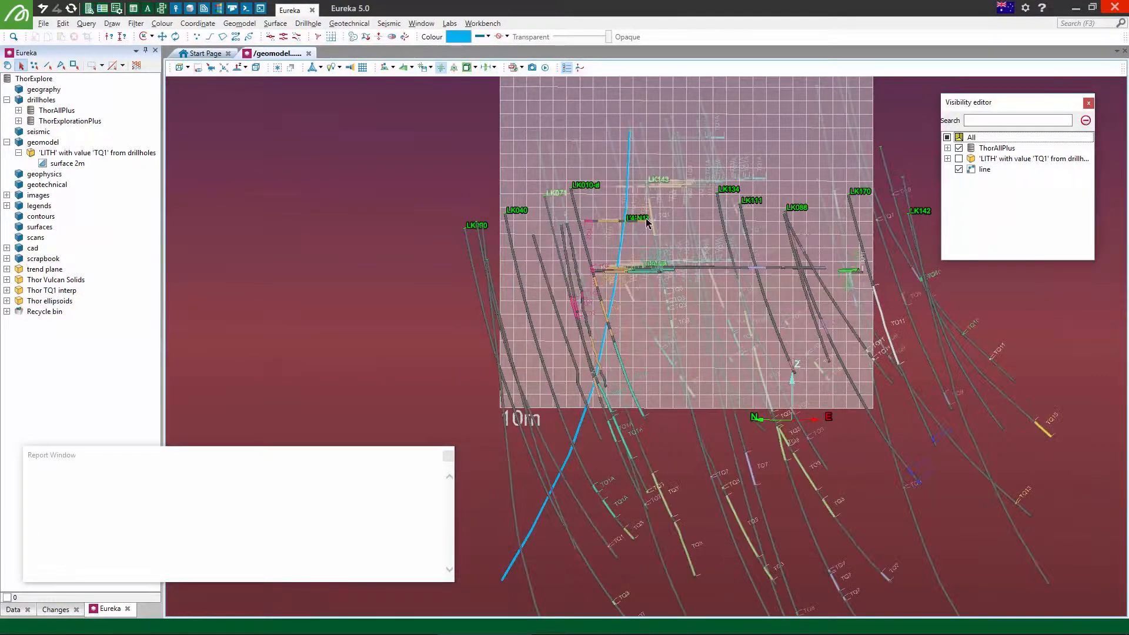
- Copy the drawn line in the cad container and paste it there twice
{"action": "right_click_drag", "start_coordinate": [685, 241], "coordinate": [748, 362]}
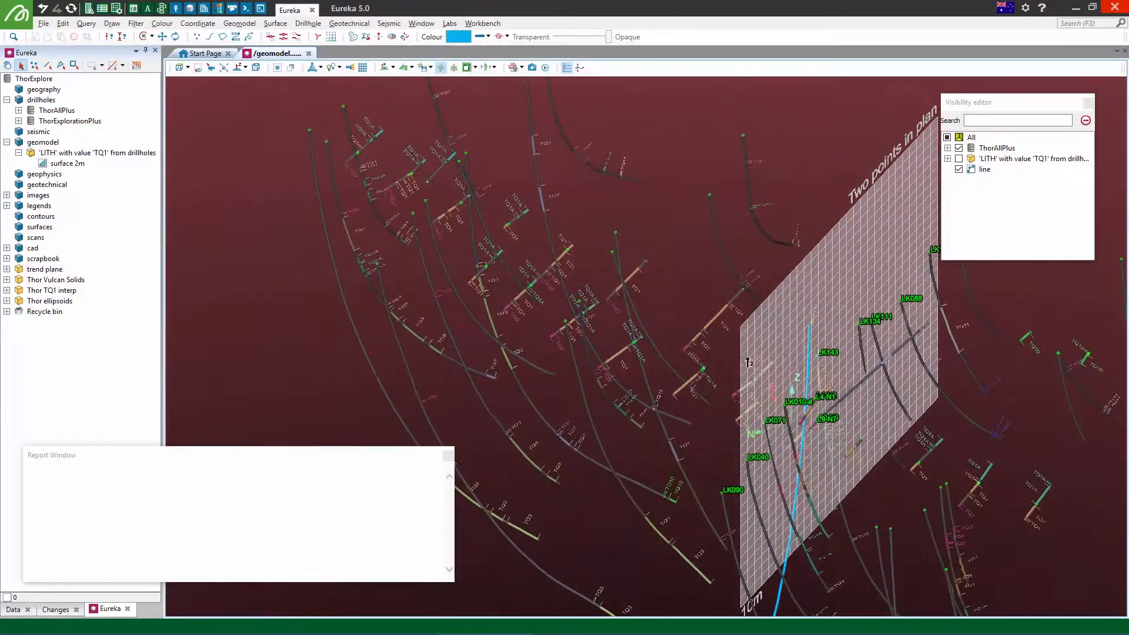
{"action": "left_click", "coordinate": [7, 248]}
{"action": "left_click", "coordinate": [46, 259]}
{"action": "right_click", "coordinate": [50, 261]}
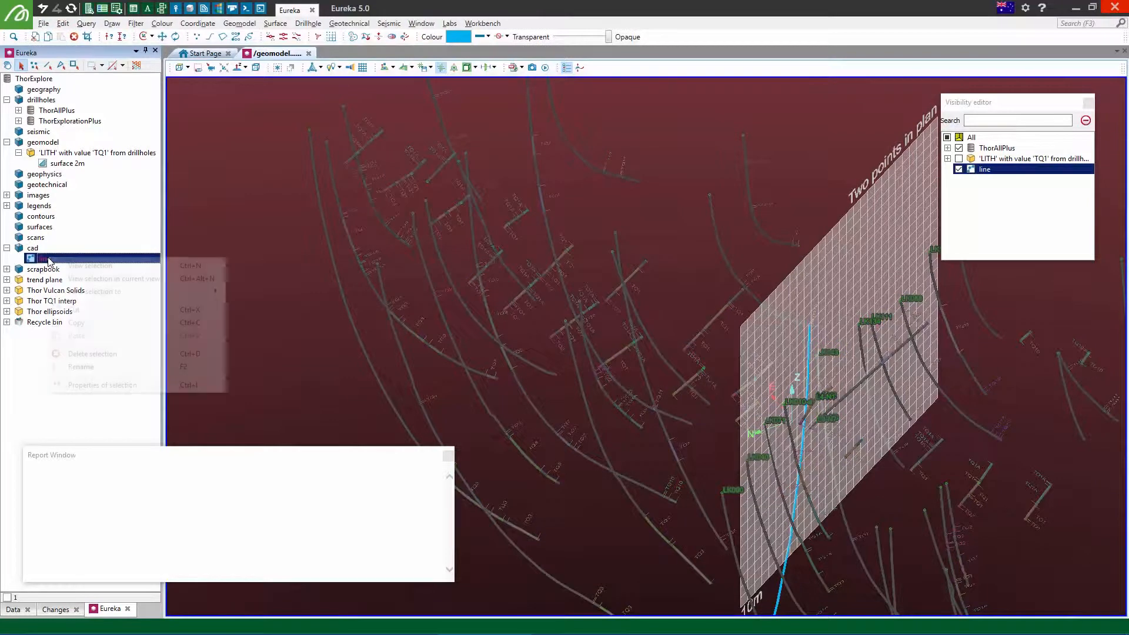
{"action": "left_click", "coordinate": [73, 325]}
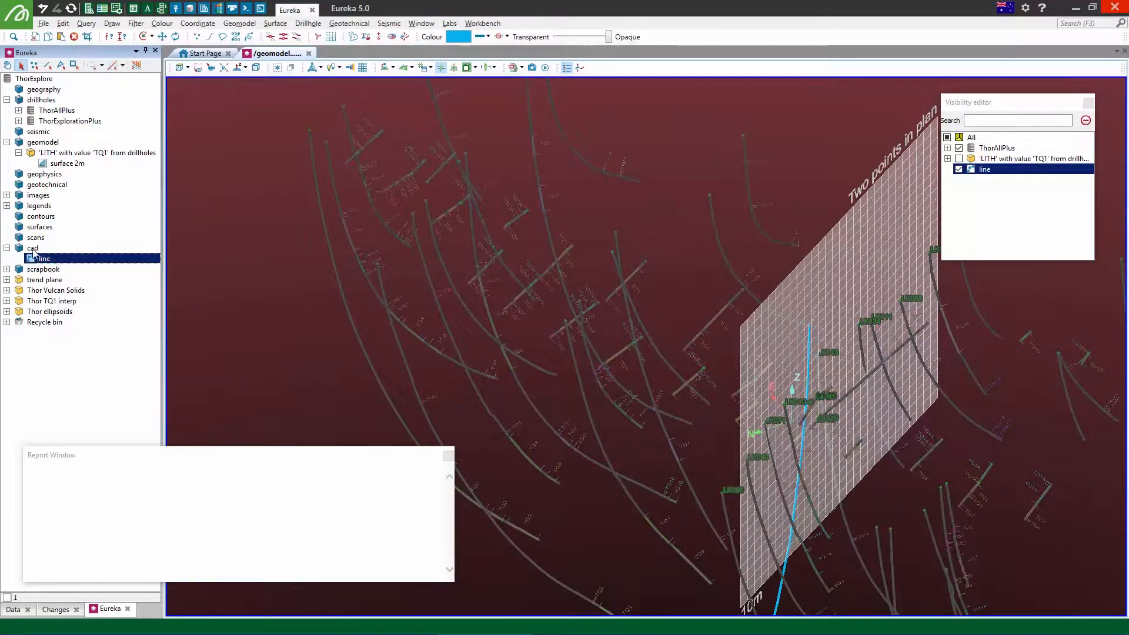
{"action": "right_click", "coordinate": [35, 252]}
{"action": "left_click", "coordinate": [62, 314]}
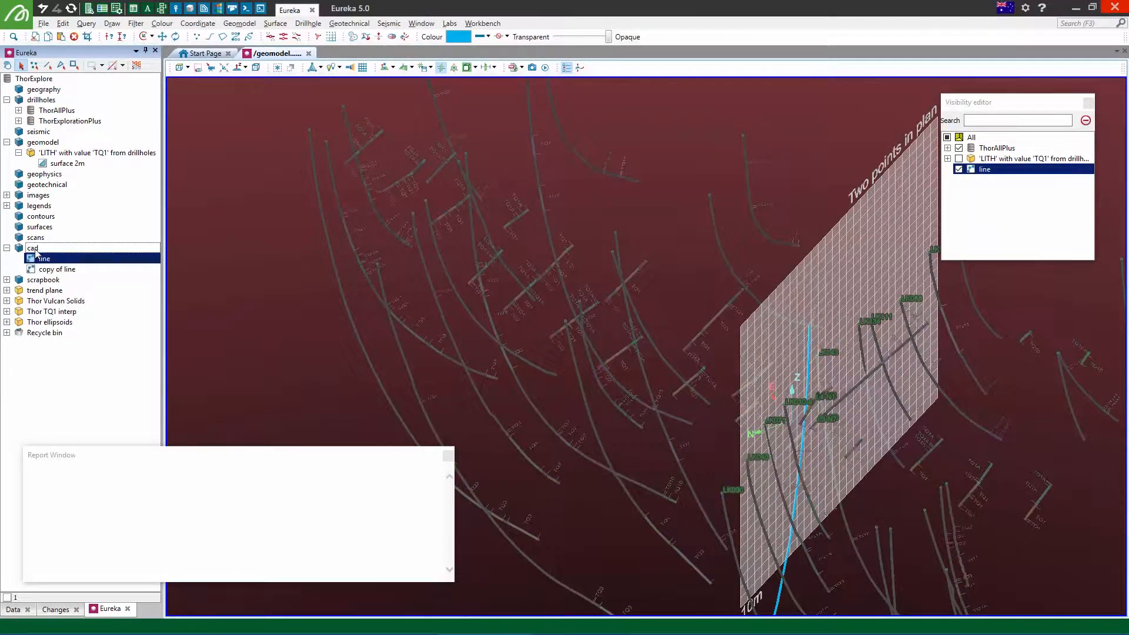
{"action": "right_click", "coordinate": [35, 251]}
{"action": "left_click", "coordinate": [67, 316]}
- Paste a third copy of the line into the cad container
{"action": "left_click", "coordinate": [37, 251]}
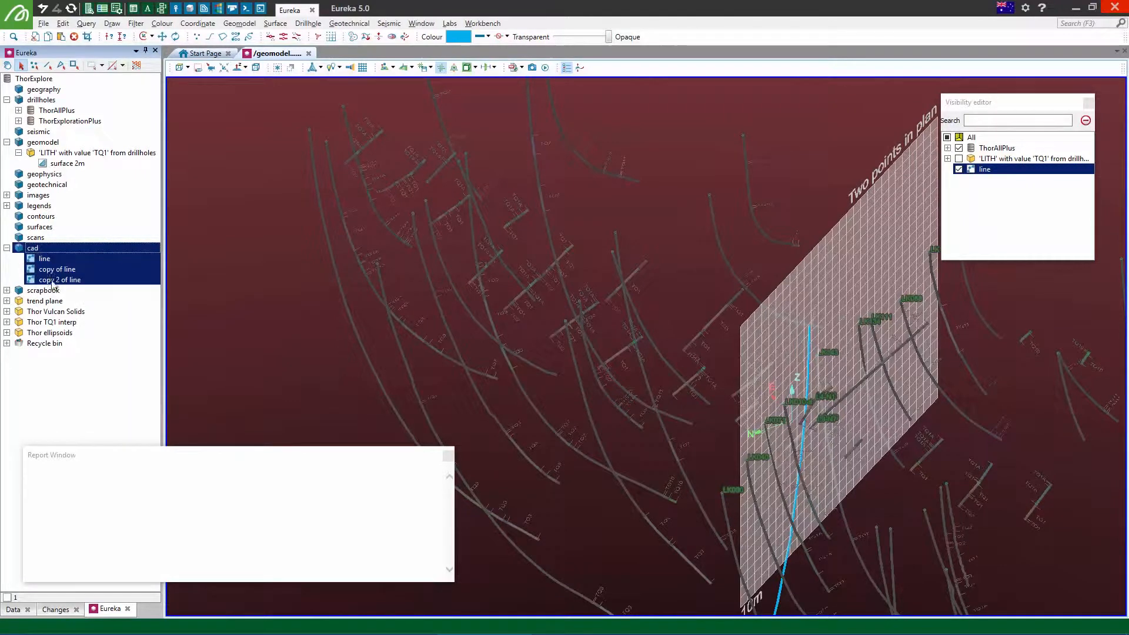
{"action": "left_click", "coordinate": [82, 389]}
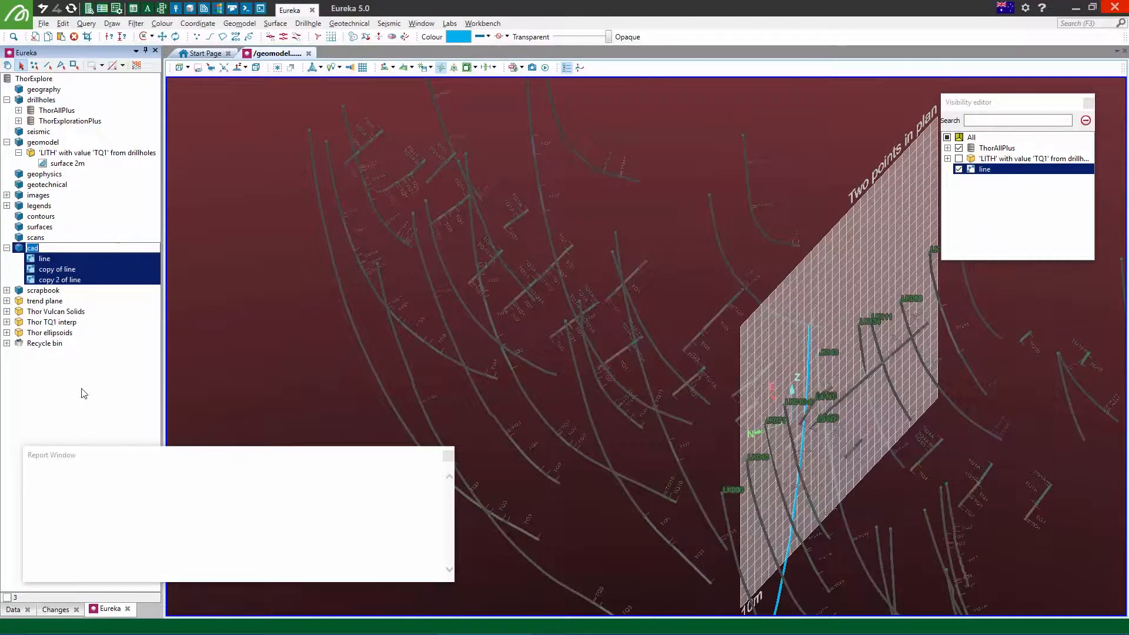
{"action": "right_click", "coordinate": [33, 241]}
{"action": "right_click", "coordinate": [30, 248]}
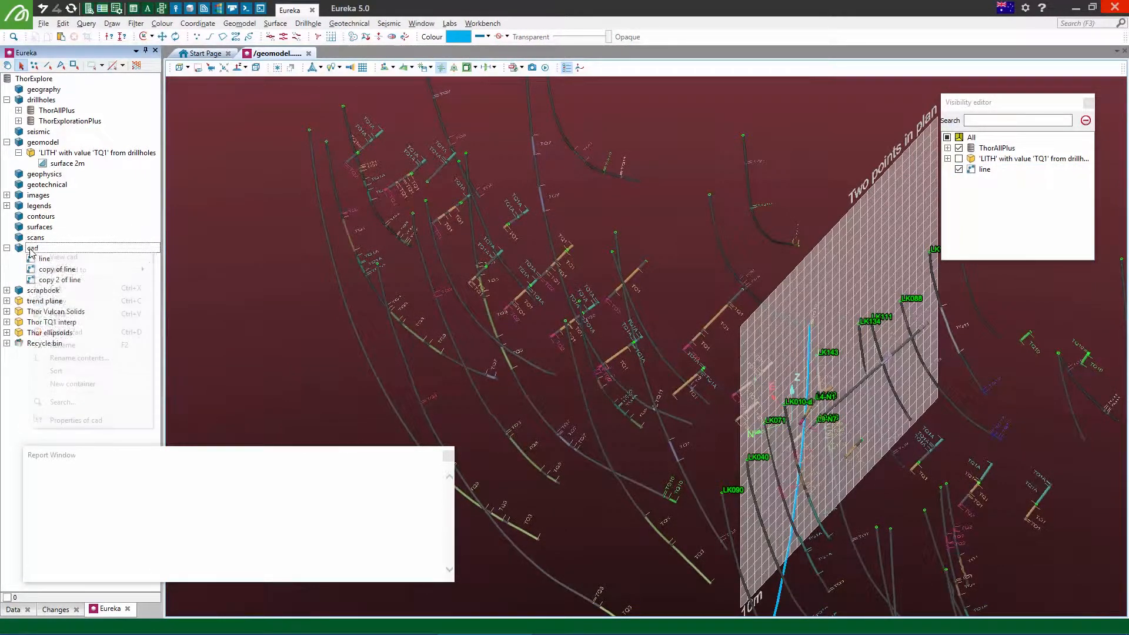
{"action": "left_click", "coordinate": [70, 316]}
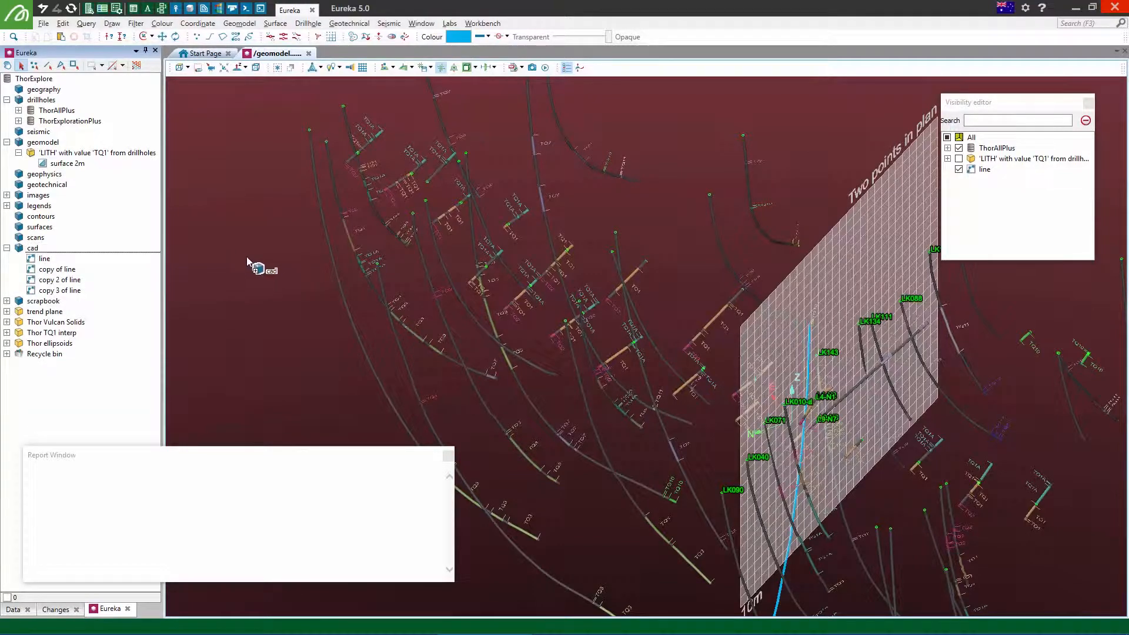
- Show the cad container in the view and move the original line horizontally to the far end of the drillholes with Freehand Translate
{"action": "left_click_drag", "start_coordinate": [247, 261], "coordinate": [254, 265]}
{"action": "right_click_drag", "start_coordinate": [409, 280], "coordinate": [381, 253]}
{"action": "left_click", "coordinate": [49, 259]}
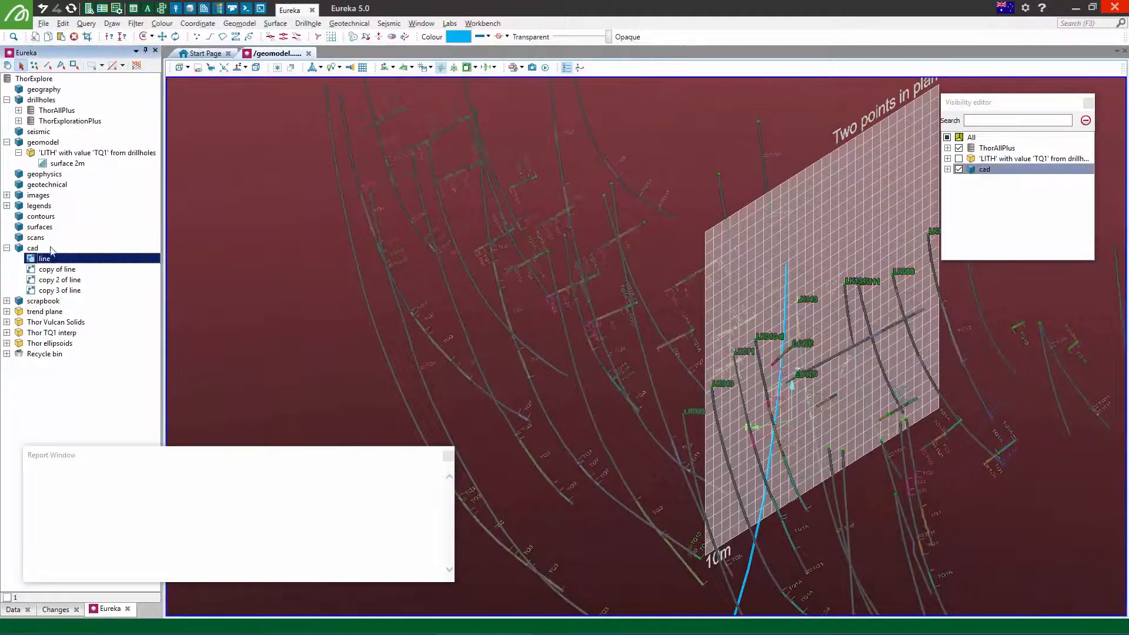
{"action": "left_click", "coordinate": [152, 37]}
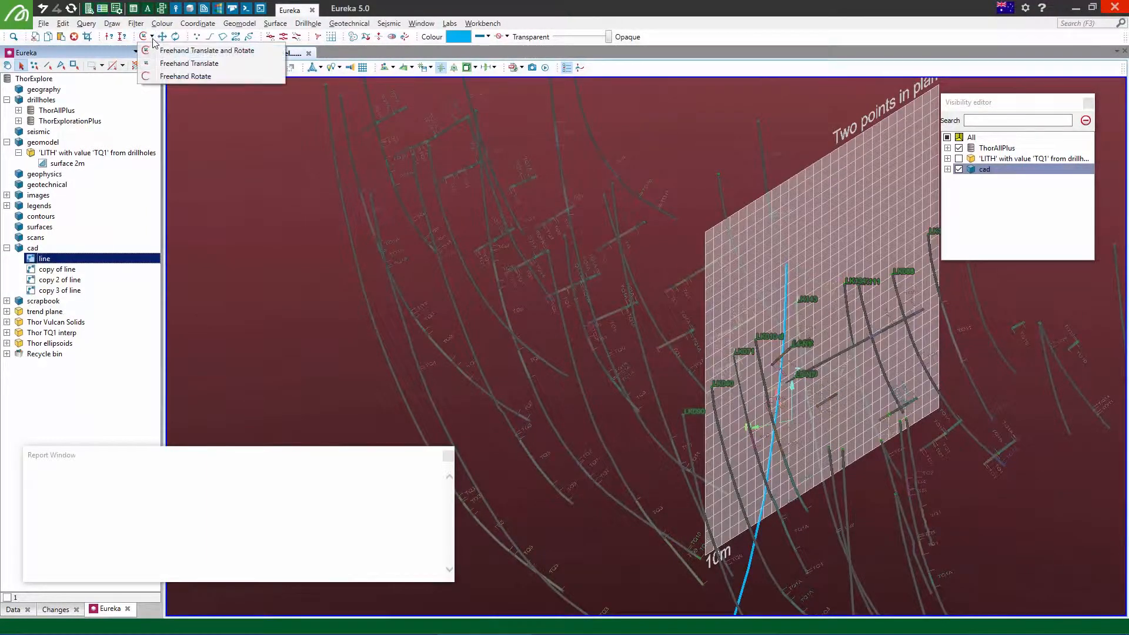
{"action": "left_click", "coordinate": [188, 61]}
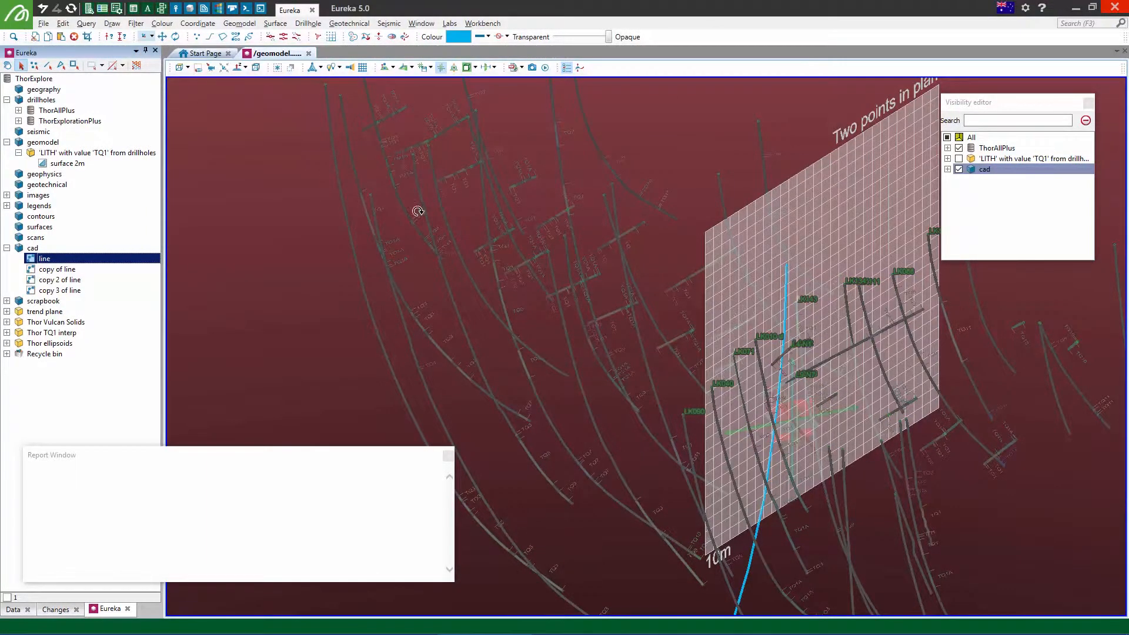
{"action": "right_click_drag", "start_coordinate": [418, 211], "coordinate": [481, 285]}
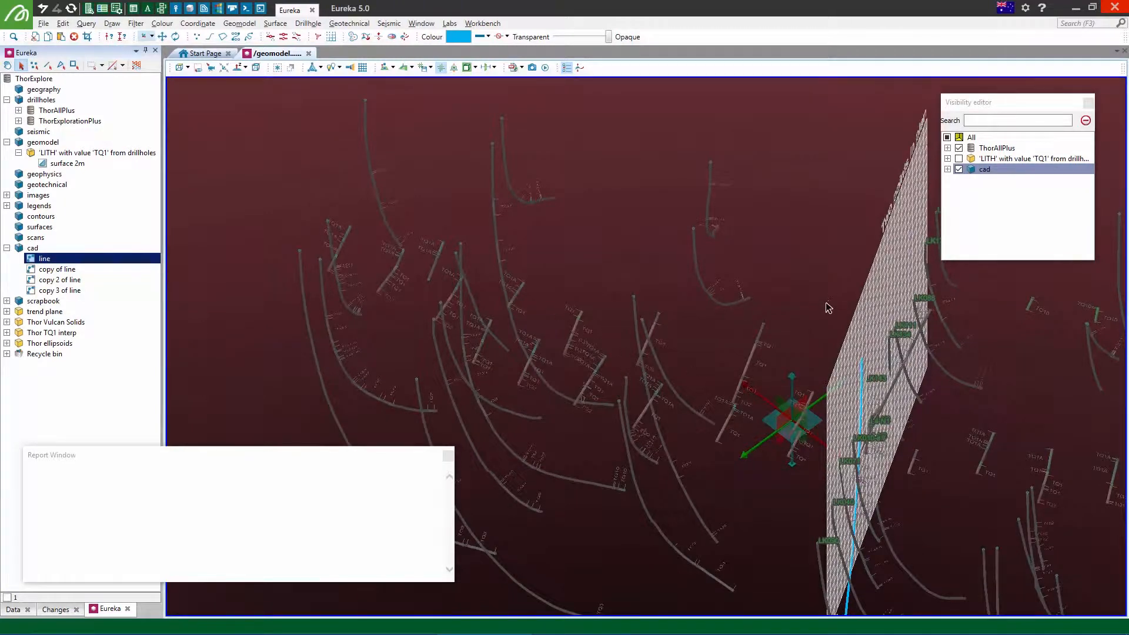
{"action": "mouse_move", "coordinate": [756, 450]}
{"action": "left_mouse_down"}
{"action": "mouse_move", "coordinate": [765, 435]}
{"action": "mouse_move", "coordinate": [391, 298]}
{"action": "mouse_move", "coordinate": [287, 244]}
{"action": "mouse_move", "coordinate": [306, 252]}
{"action": "left_mouse_up"}
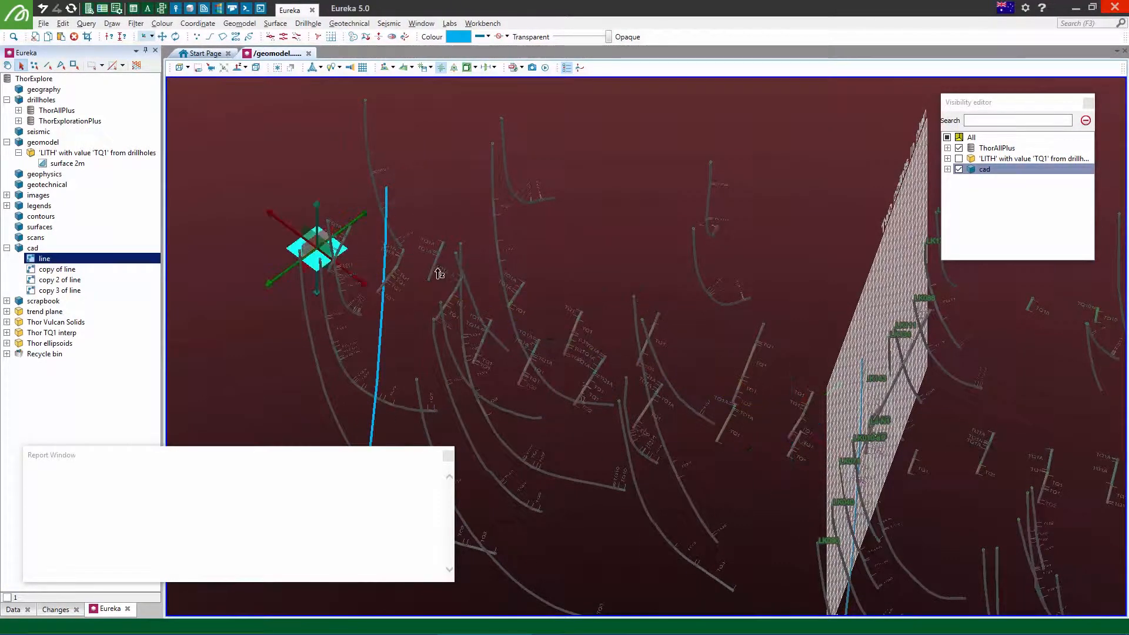
- Fine-tune the original line's horizontal position beside the outermost drillholes
{"action": "right_click_drag", "start_coordinate": [435, 272], "coordinate": [374, 329]}
{"action": "middle_click_drag", "start_coordinate": [375, 329], "coordinate": [594, 207]}
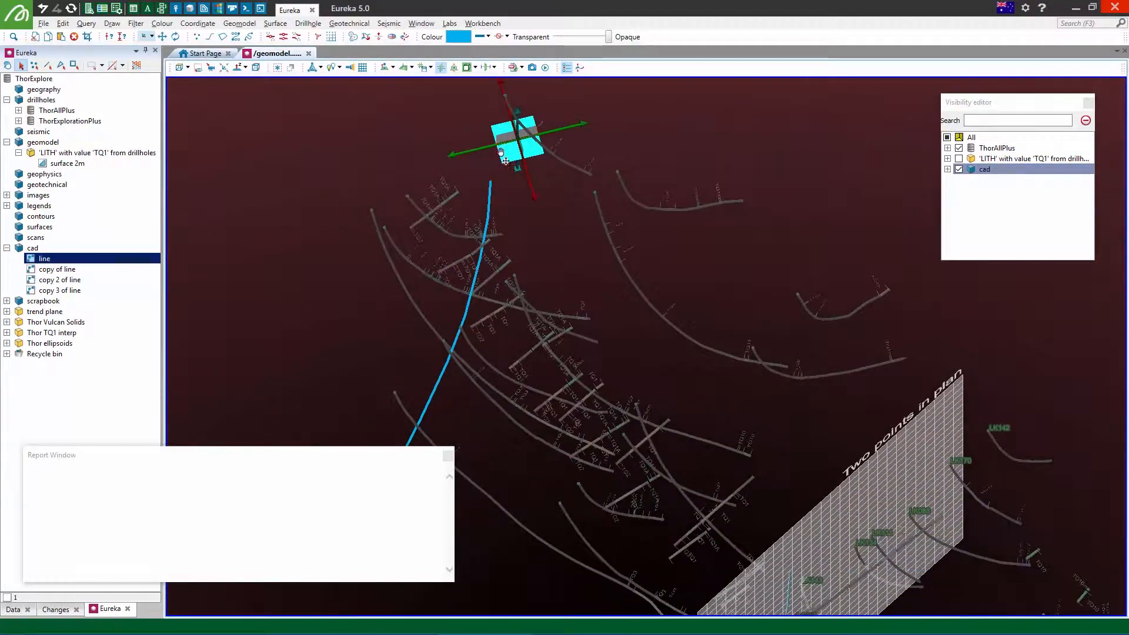
{"action": "left_click_drag", "start_coordinate": [508, 154], "coordinate": [484, 168]}
{"action": "right_click_drag", "start_coordinate": [591, 309], "coordinate": [649, 302]}
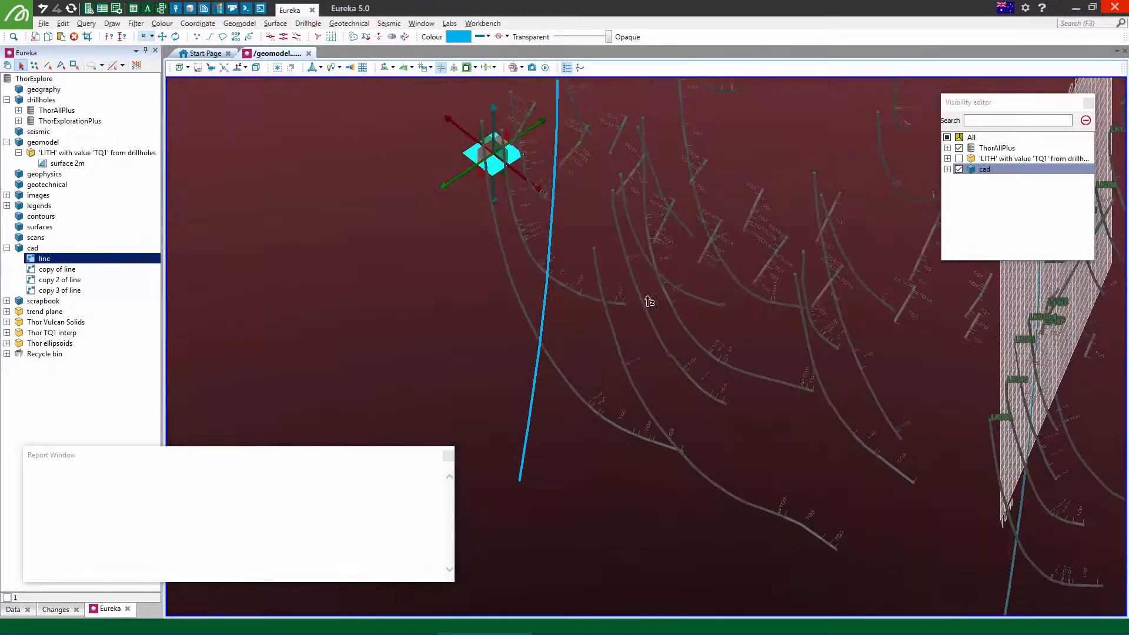
- Move the first copy of the line horizontally to between the section plane and the original line
{"action": "left_click", "coordinate": [66, 271]}
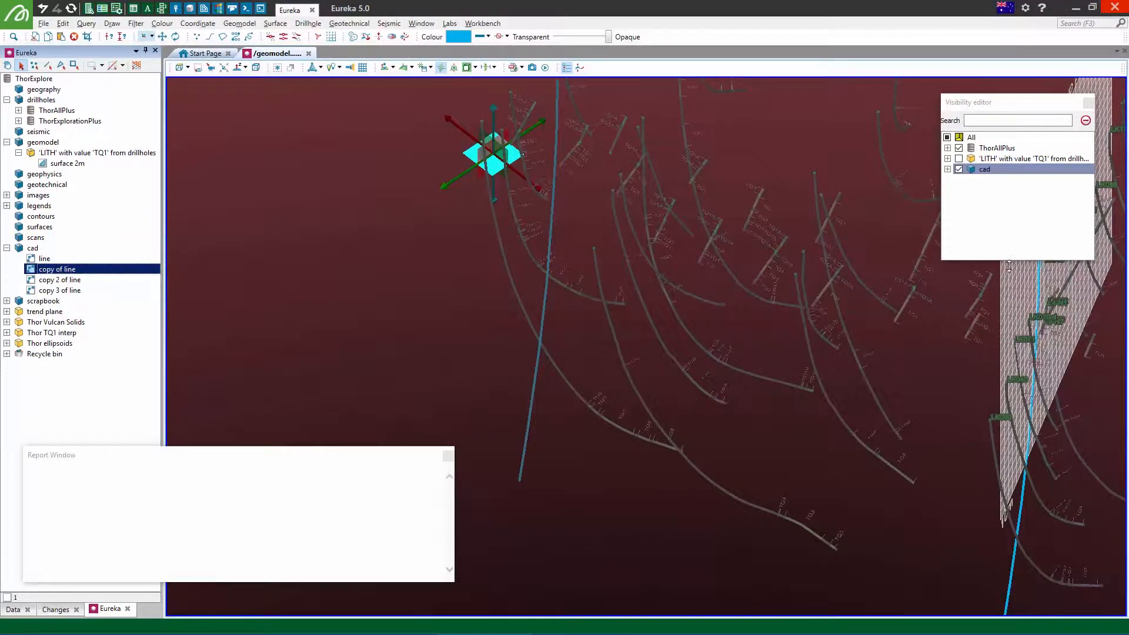
{"action": "left_click_drag", "start_coordinate": [865, 351], "coordinate": [584, 235]}
{"action": "right_click_drag", "start_coordinate": [808, 328], "coordinate": [732, 314]}
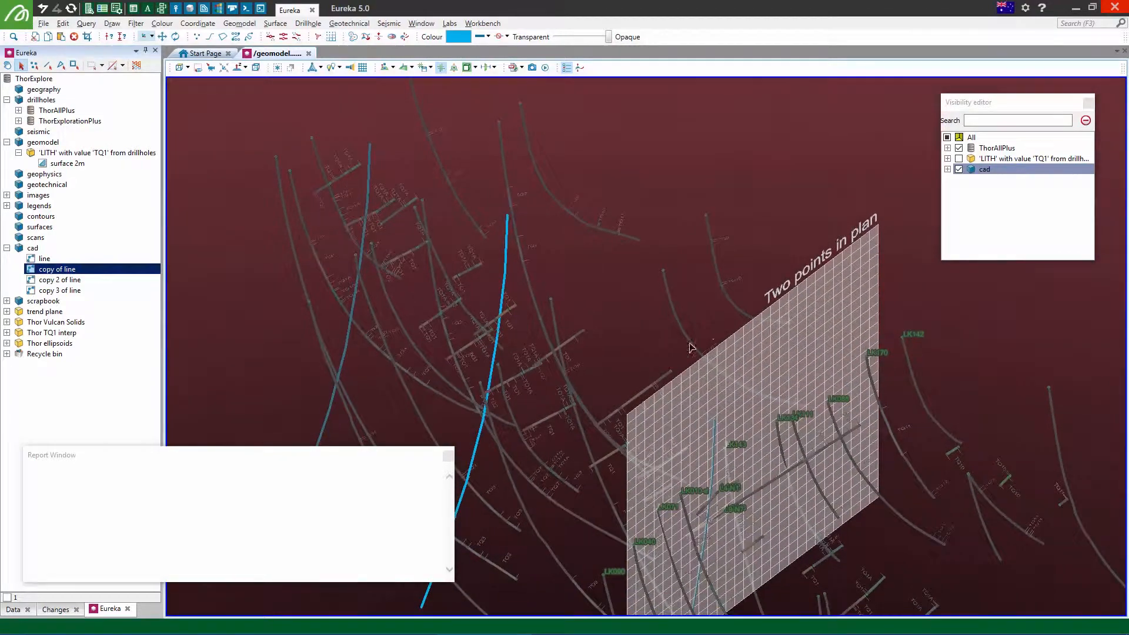
- Move the second copy of the line horizontally past the section plane to the drillholes on its far side
{"action": "key", "text": "c"}
{"action": "left_click", "coordinate": [583, 335]}
{"action": "left_click", "coordinate": [583, 337]}
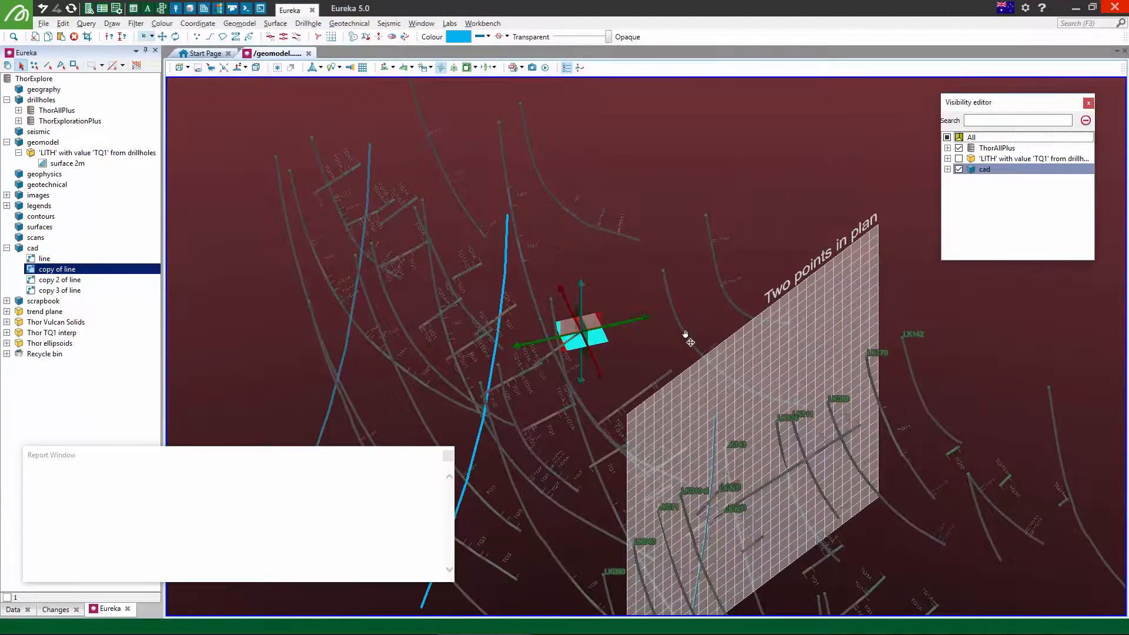
{"action": "right_click_drag", "start_coordinate": [583, 337], "coordinate": [713, 432]}
{"action": "left_click", "coordinate": [63, 281]}
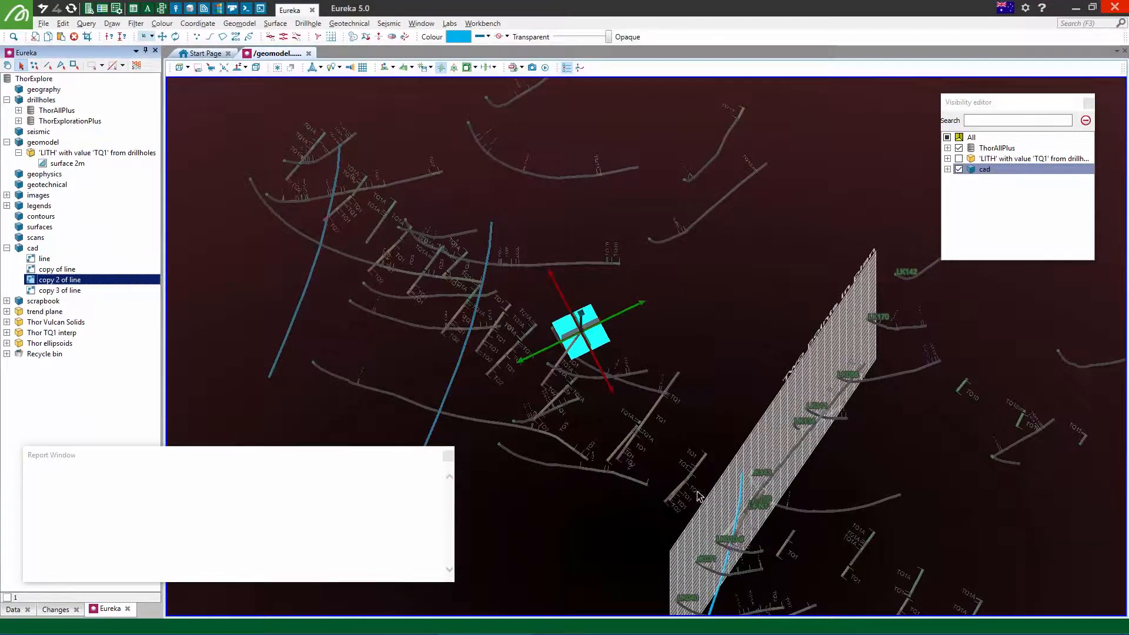
{"action": "middle_click_drag", "start_coordinate": [656, 509], "coordinate": [653, 308]}
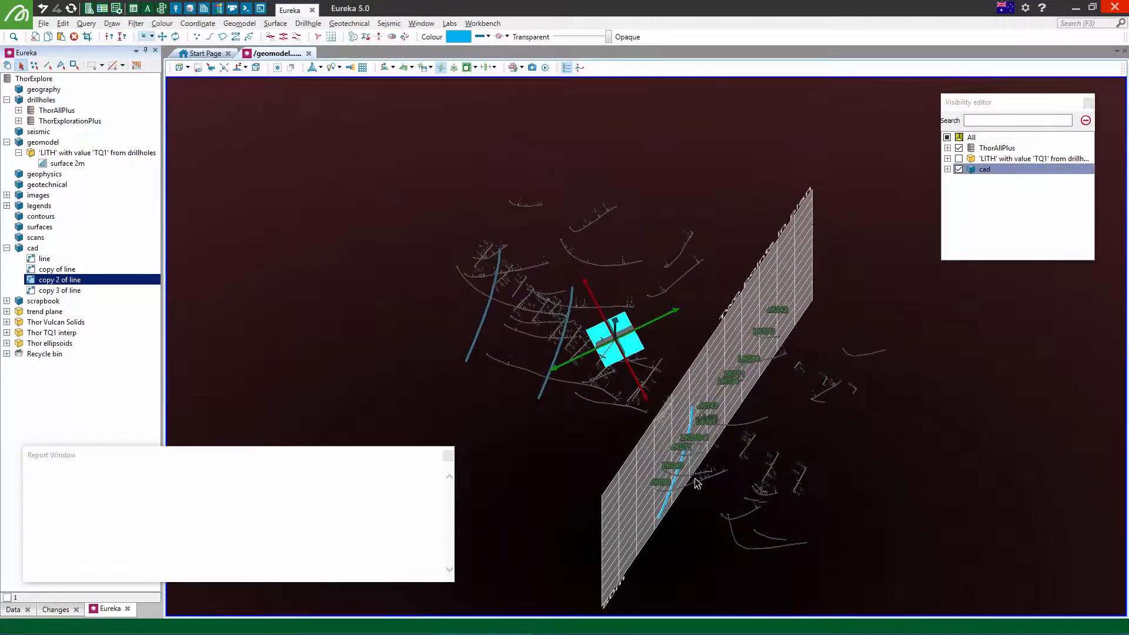
{"action": "left_click_drag", "start_coordinate": [722, 482], "coordinate": [830, 510]}
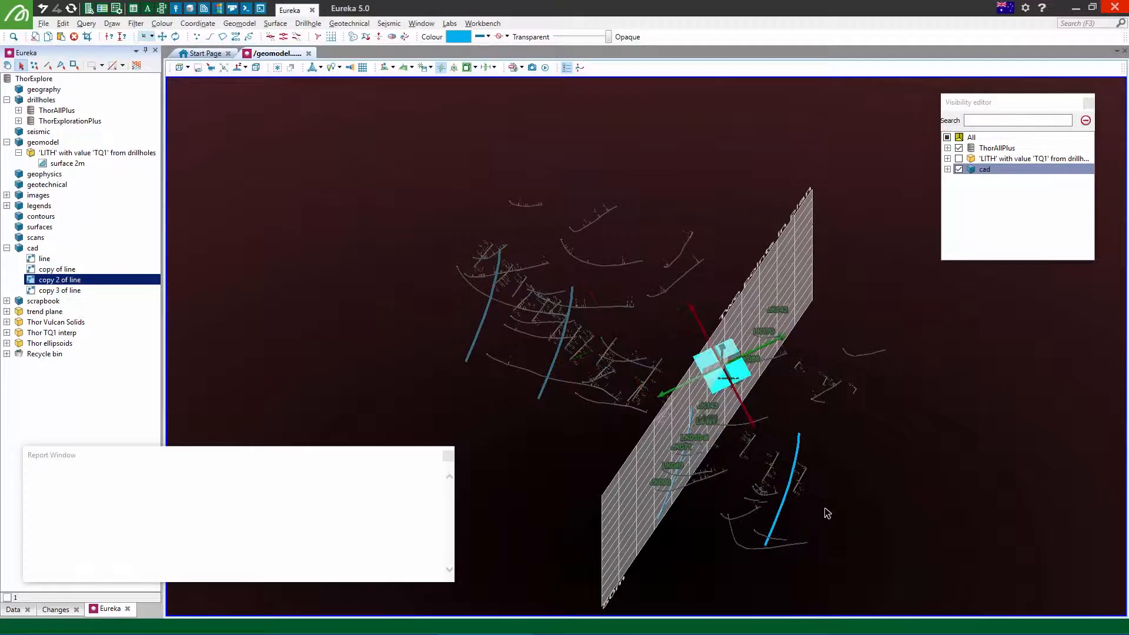
{"action": "right_click_drag", "start_coordinate": [804, 510], "coordinate": [606, 394]}
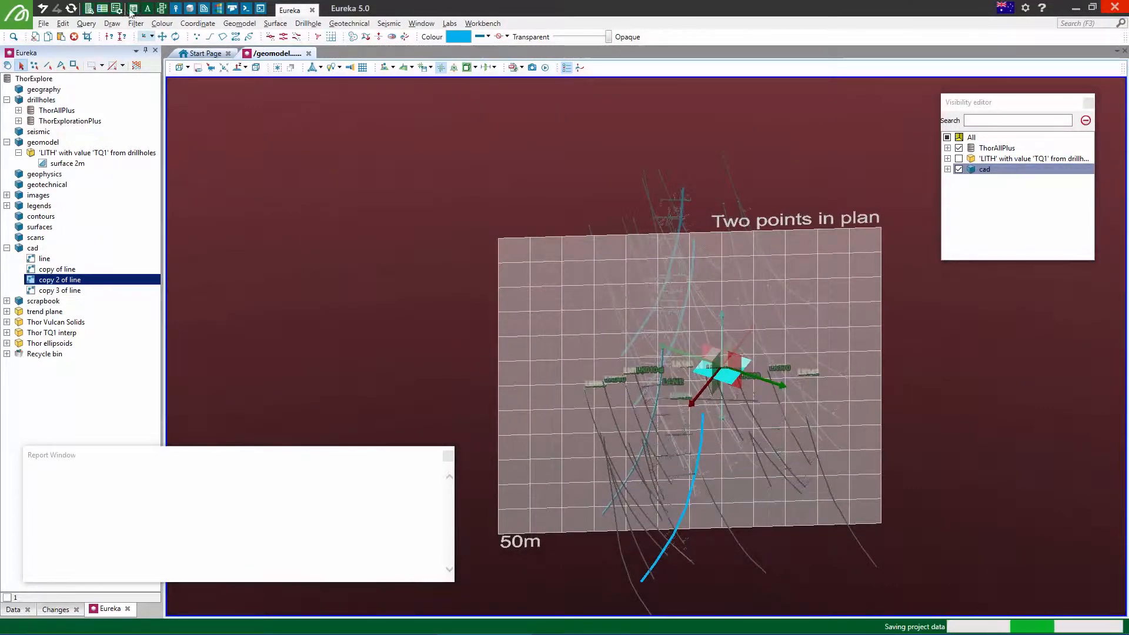
- Turn off the freehand transform manipulator and clear the selection of the second line copy
{"action": "left_click", "coordinate": [144, 36]}
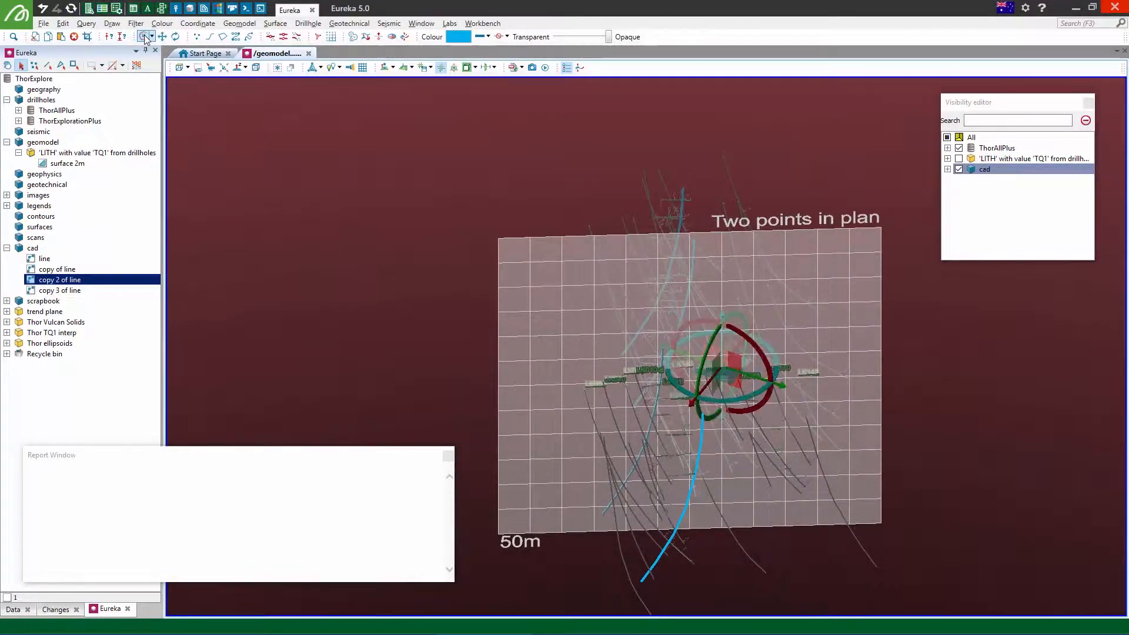
{"action": "left_click", "coordinate": [151, 36]}
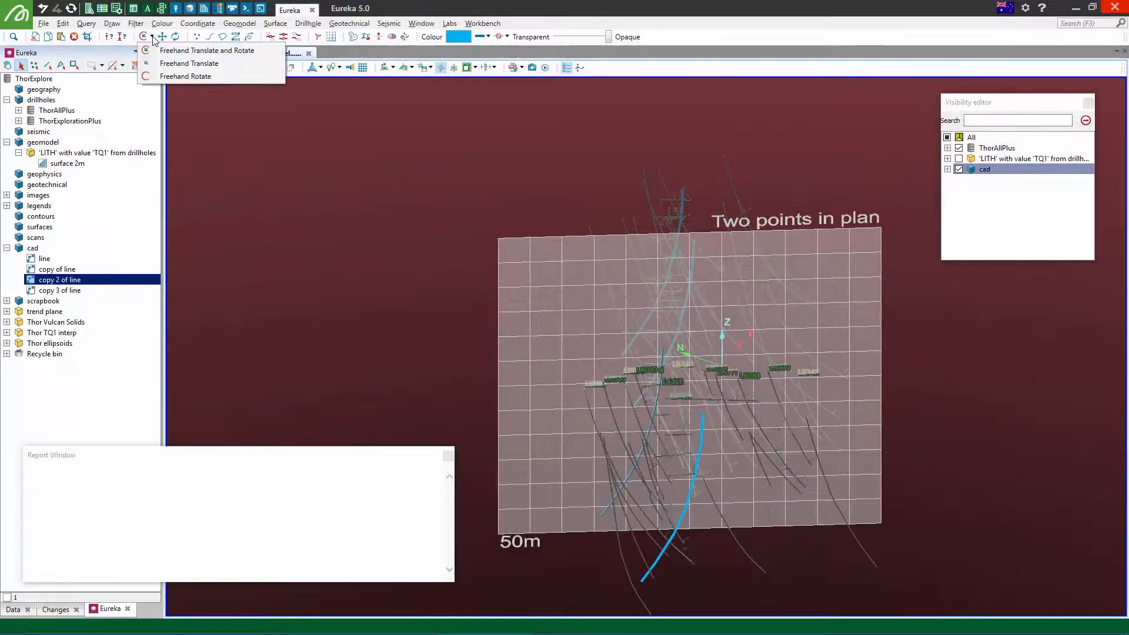
{"action": "left_click", "coordinate": [161, 52]}
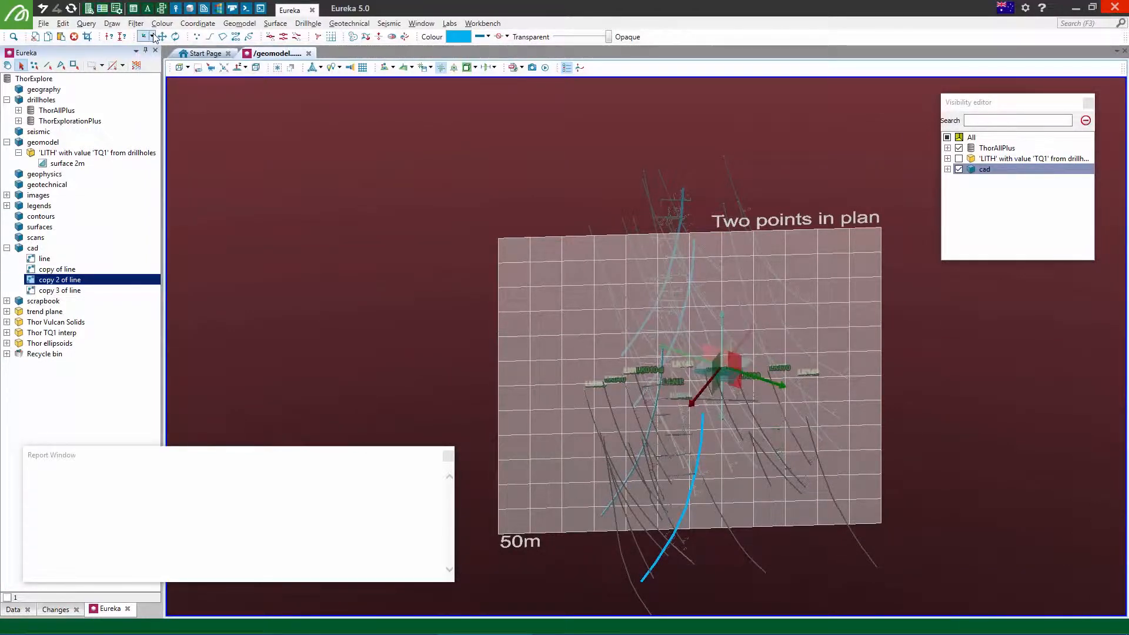
{"action": "left_click", "coordinate": [152, 36]}
{"action": "left_click", "coordinate": [177, 65]}
{"action": "left_click_drag", "start_coordinate": [245, 161], "coordinate": [408, 260]}
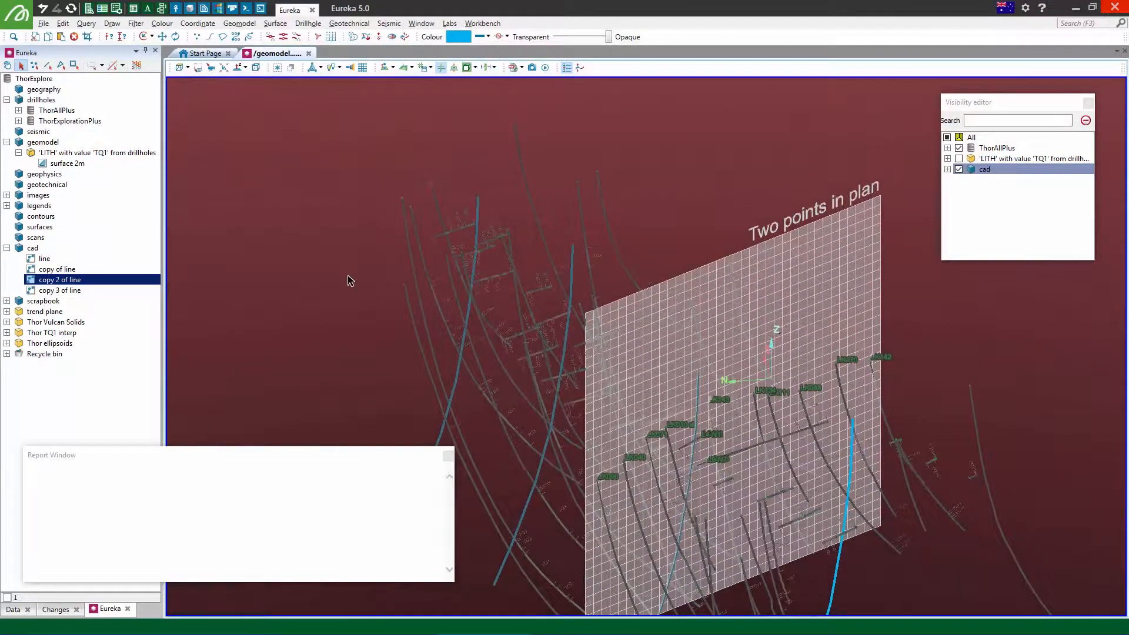
{"action": "left_click", "coordinate": [324, 316]}
{"action": "left_click_drag", "start_coordinate": [442, 326], "coordinate": [374, 372]}
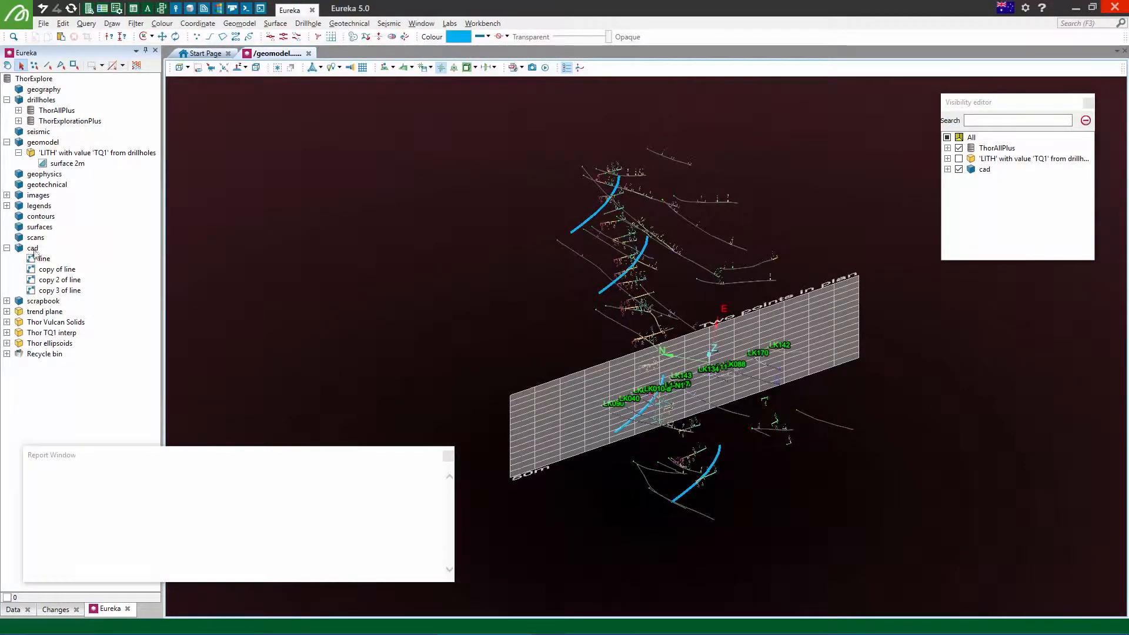
- Convert all the lines in the cad container to ribbons
{"action": "left_click", "coordinate": [34, 249]}
{"action": "left_click", "coordinate": [240, 24]}
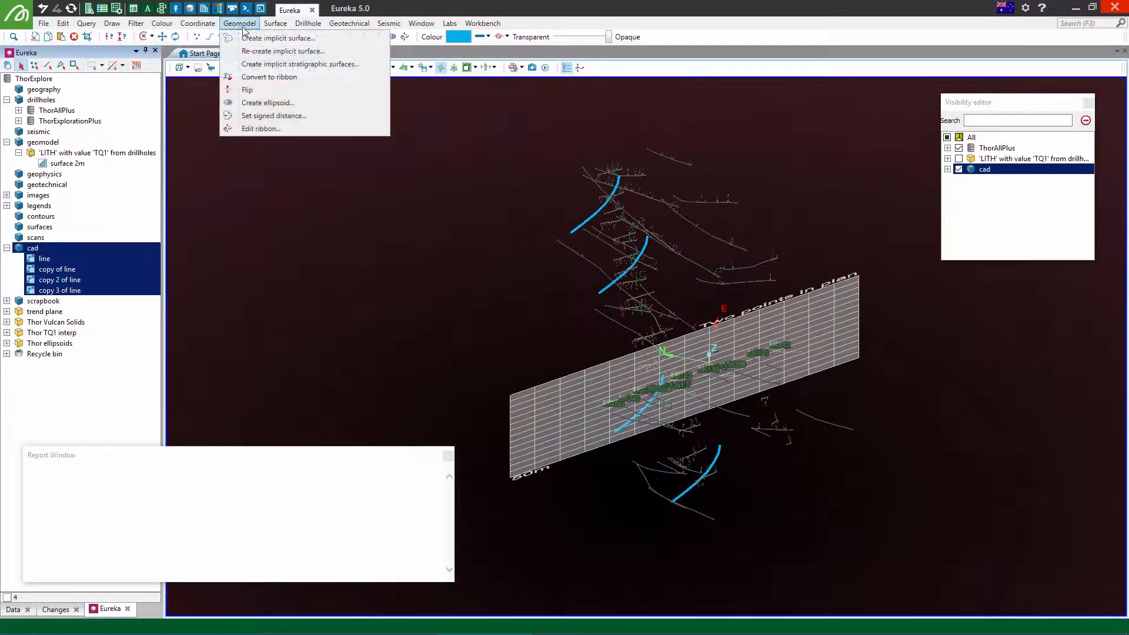
{"action": "left_click", "coordinate": [269, 82]}
{"action": "left_click_drag", "start_coordinate": [366, 206], "coordinate": [424, 194]}
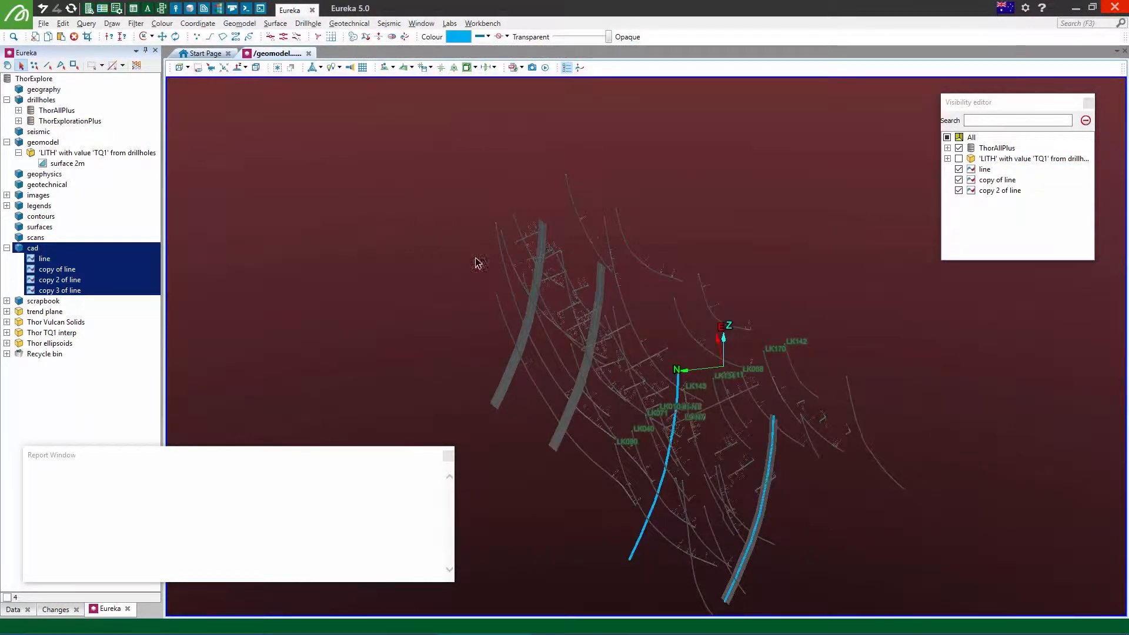
{"action": "mouse_move", "coordinate": [478, 263]}
{"action": "right_mouse_down"}
{"action": "mouse_move", "coordinate": [433, 245]}
{"action": "mouse_move", "coordinate": [508, 277]}
{"action": "mouse_move", "coordinate": [482, 272]}
{"action": "right_mouse_up"}
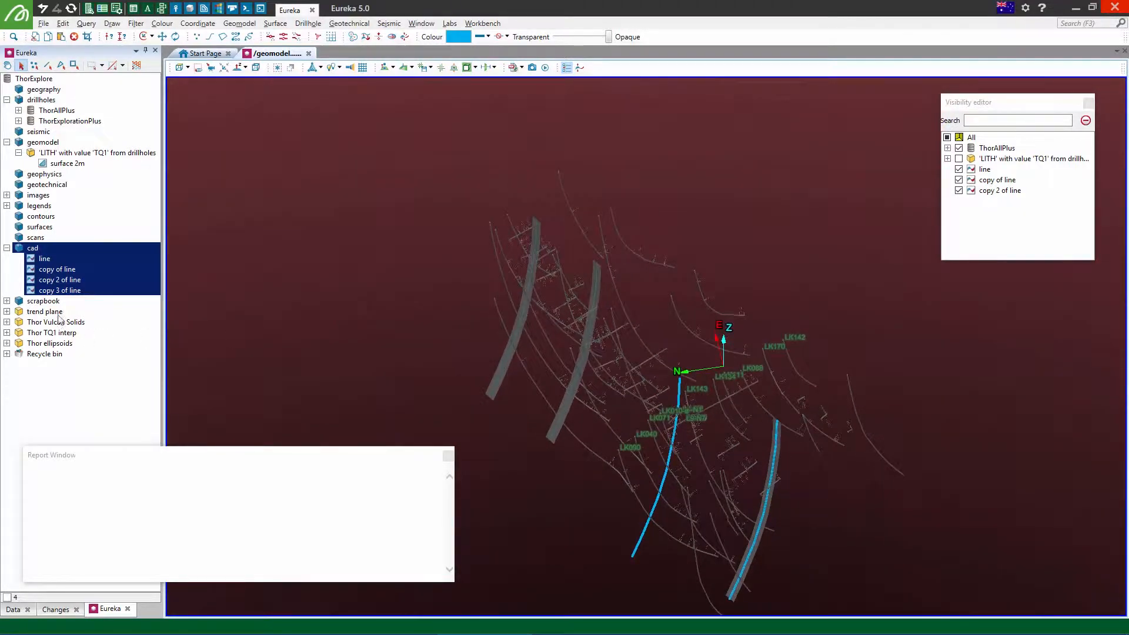
- Show the complete cad container with all its ribbons in the view and clear the selection
{"action": "left_click_drag", "start_coordinate": [38, 257], "coordinate": [233, 269]}
{"action": "right_click_drag", "start_coordinate": [264, 298], "coordinate": [276, 209]}
{"action": "left_click", "coordinate": [278, 223]}
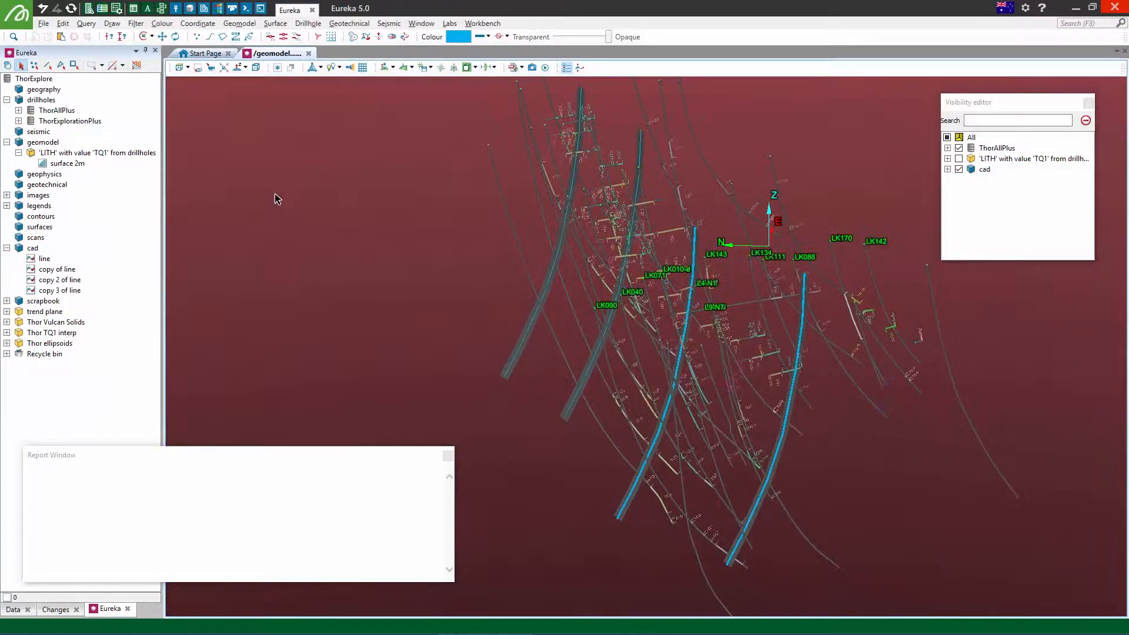
- Start an implicit surface and add the cad container as its primary data
{"action": "left_click", "coordinate": [247, 23]}
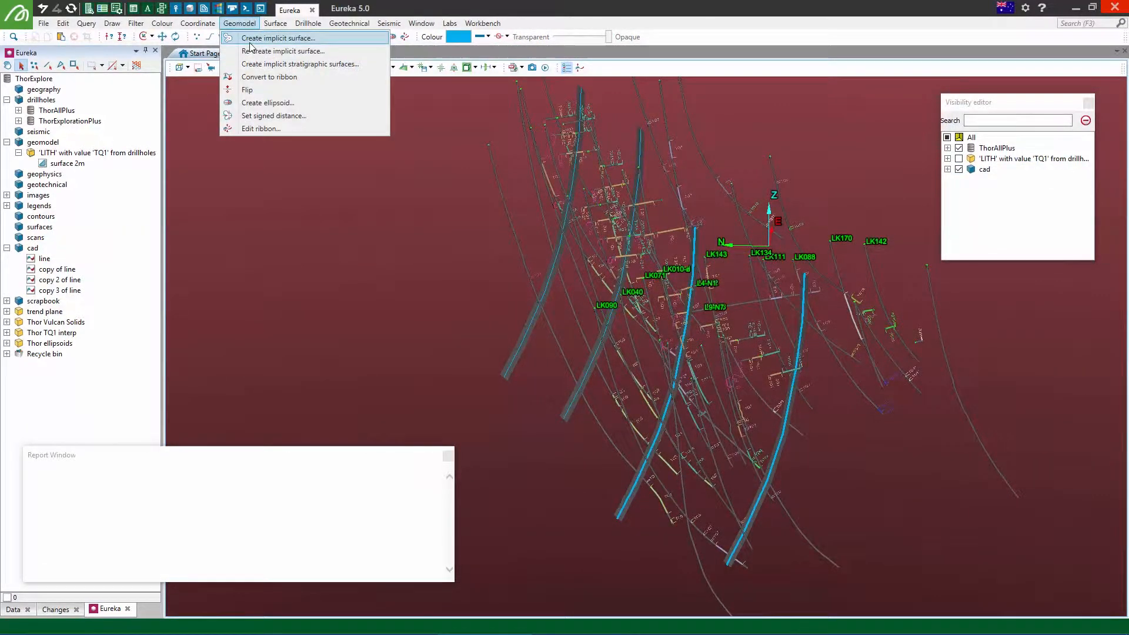
{"action": "left_click", "coordinate": [277, 39]}
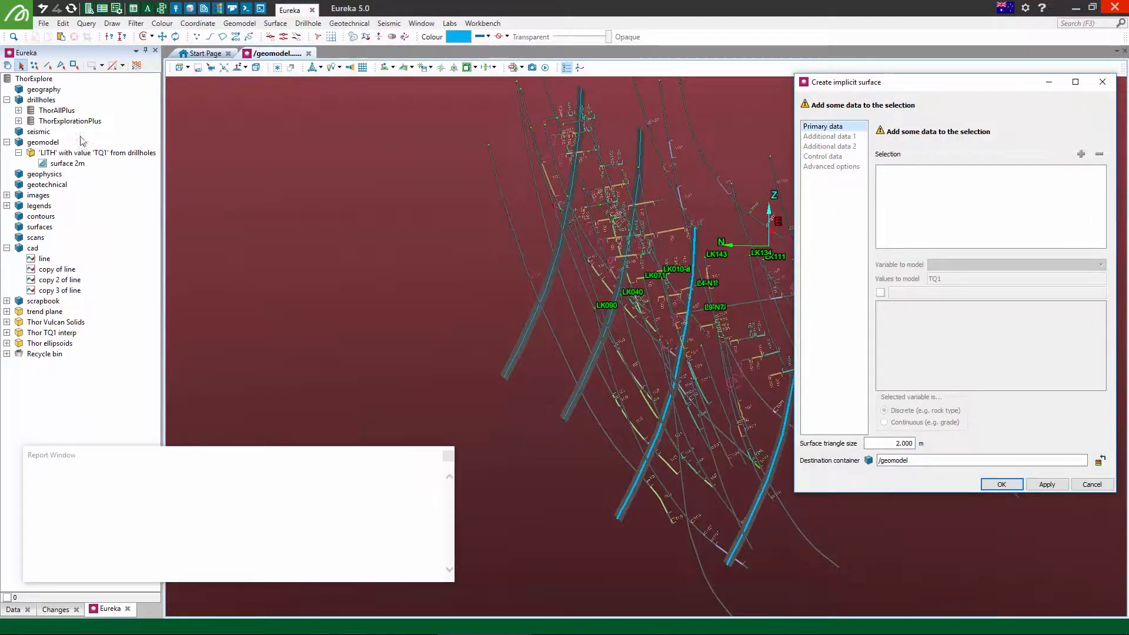
{"action": "left_click_drag", "start_coordinate": [33, 250], "coordinate": [1101, 118]}
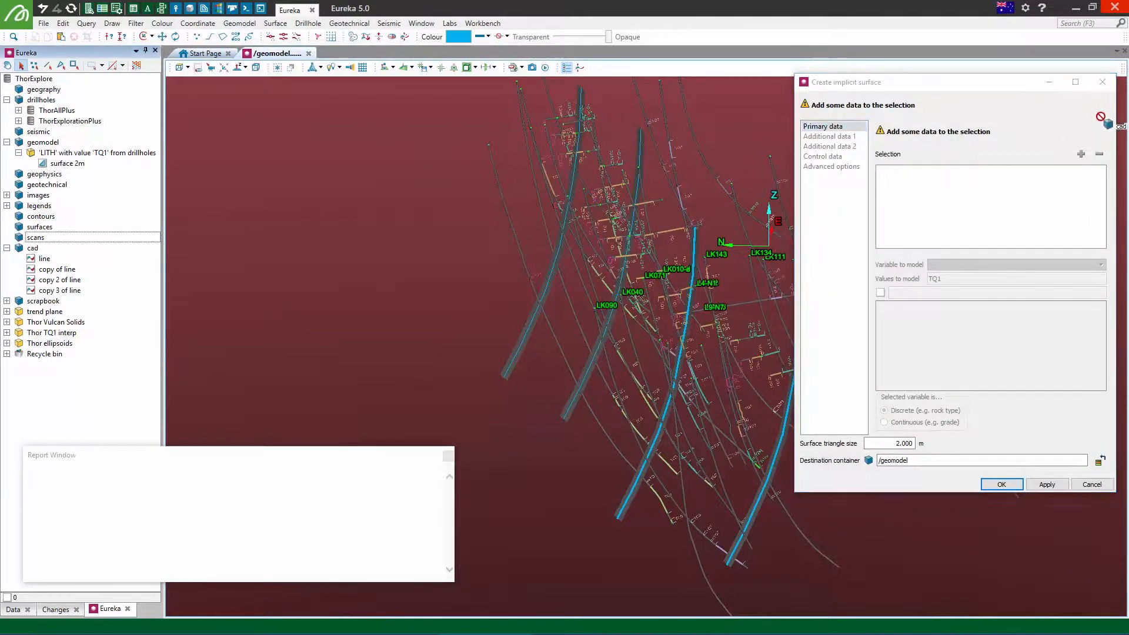
{"action": "left_click_drag", "start_coordinate": [1031, 187], "coordinate": [1030, 188]}
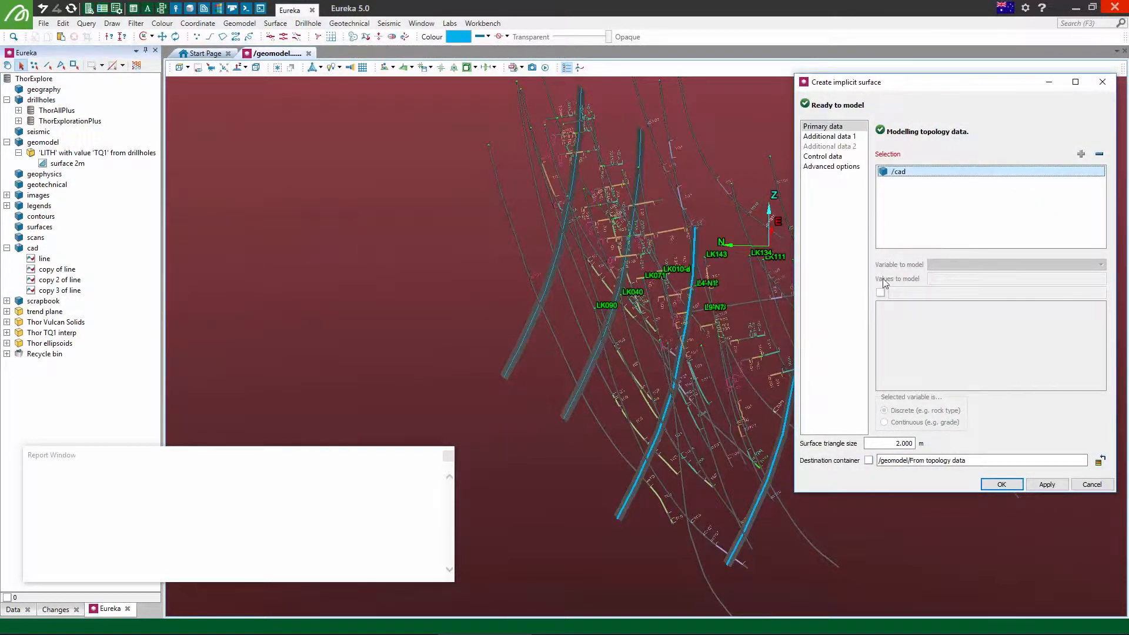
- Set the surface triangle size to 20 m and create the implicit surface in /geomodel/From topology data
{"action": "left_click_drag", "start_coordinate": [891, 447], "coordinate": [921, 443]}
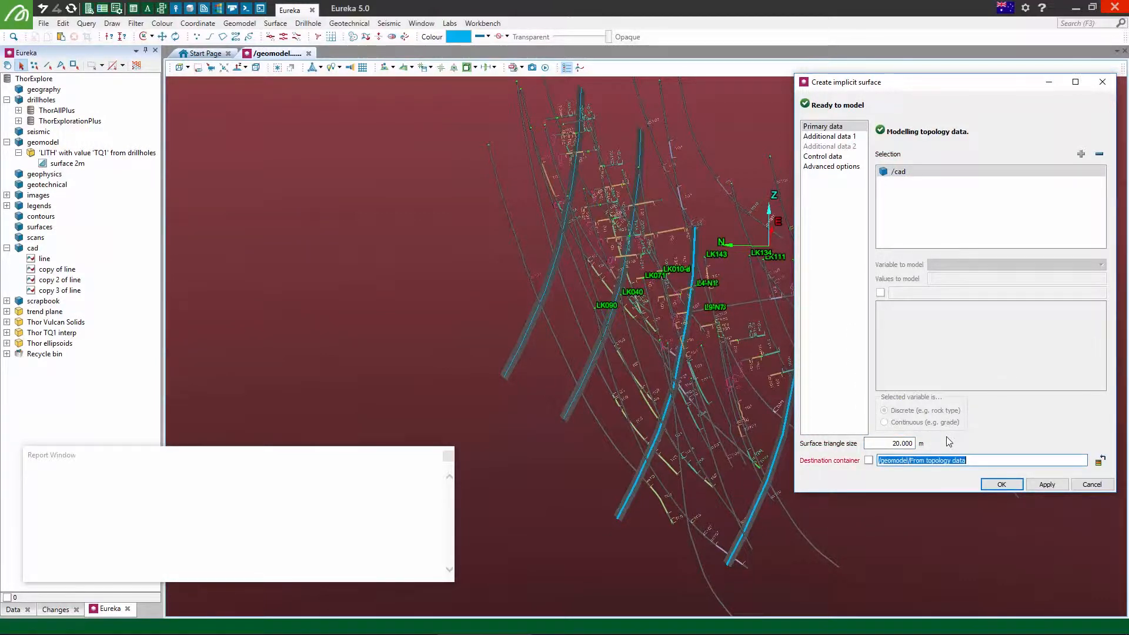
{"action": "left_click", "coordinate": [1003, 486]}
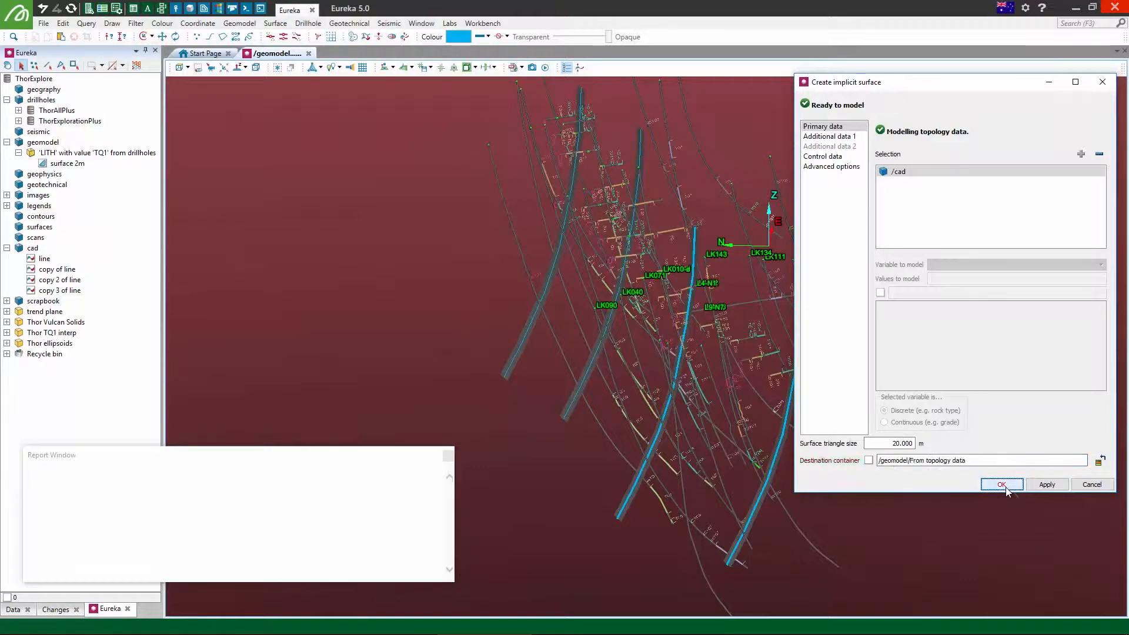
{"action": "left_click_drag", "start_coordinate": [803, 411], "coordinate": [920, 465]}
{"action": "left_click_drag", "start_coordinate": [836, 360], "coordinate": [800, 380]}
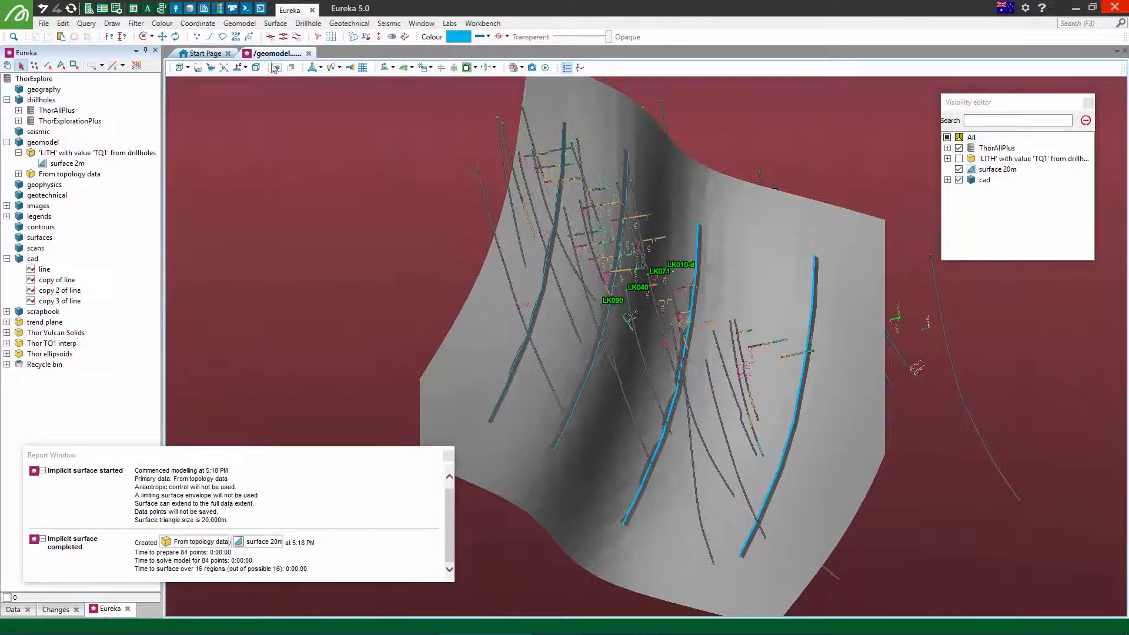
- Create an ellipsoid positioned by a facet low on the 20 m surface, beside the second ribbon from the north
{"action": "left_click", "coordinate": [238, 23]}
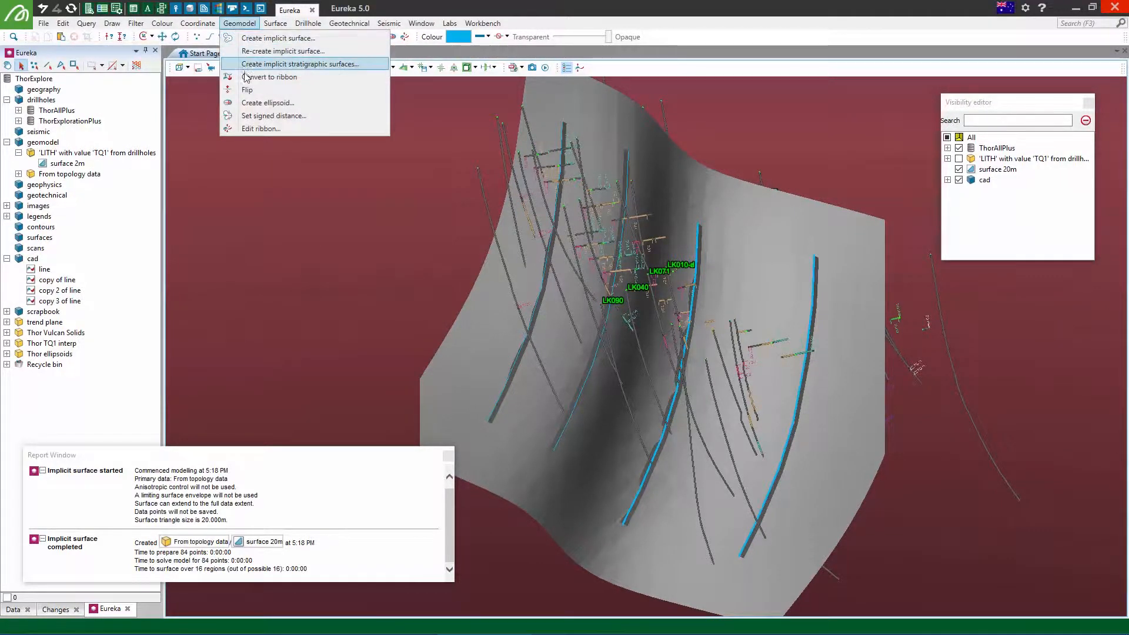
{"action": "left_click", "coordinate": [252, 103]}
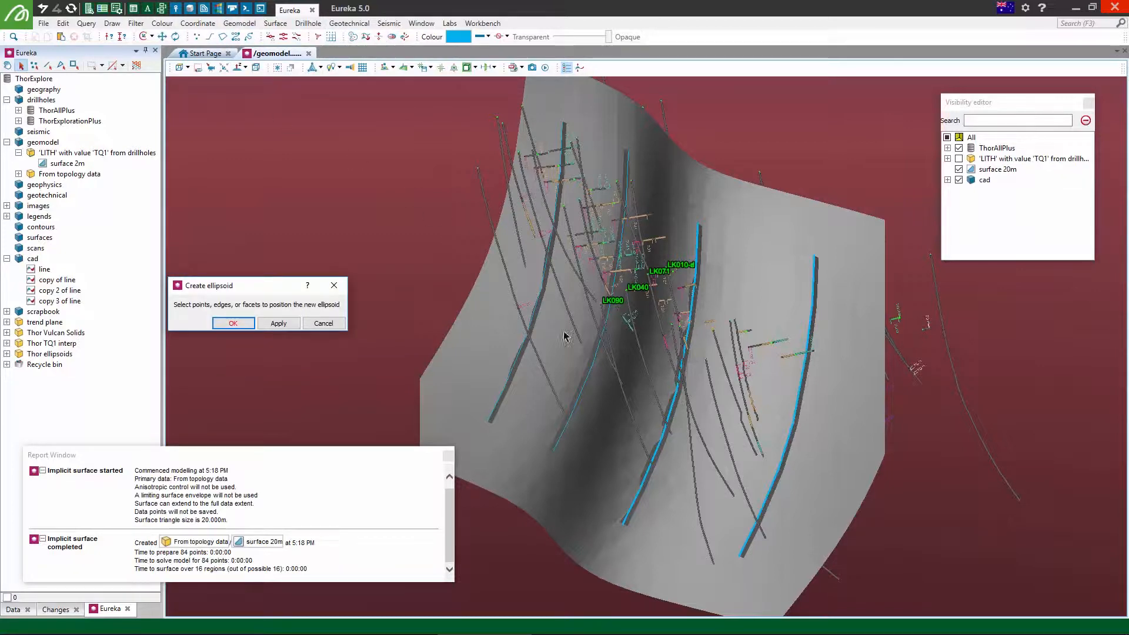
{"action": "right_click_drag", "start_coordinate": [638, 347], "coordinate": [474, 400]}
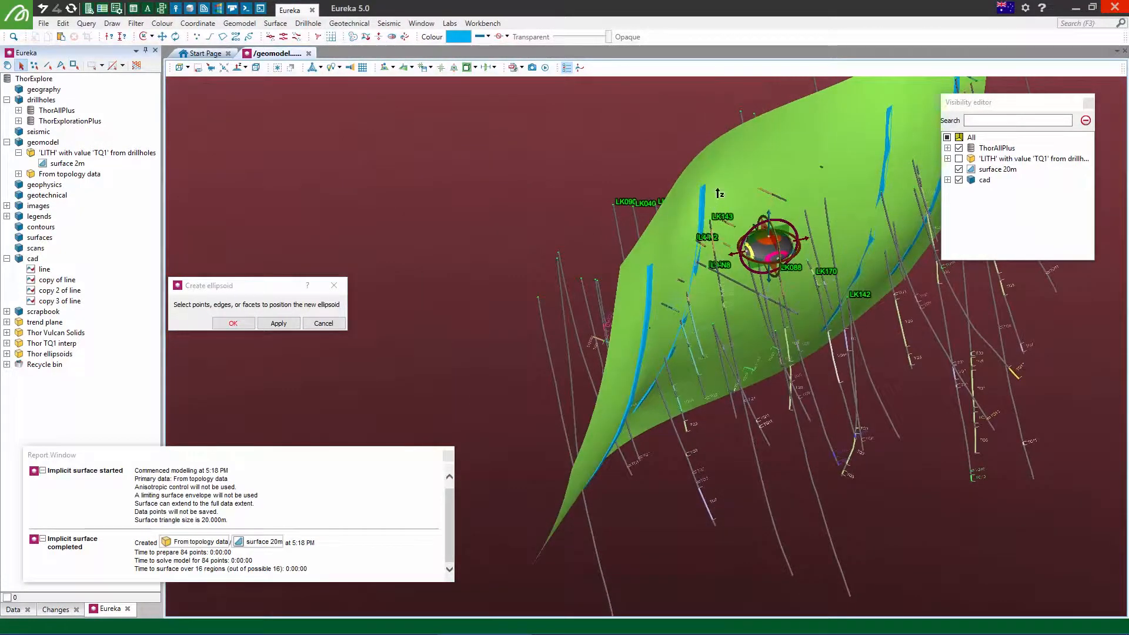
{"action": "scroll", "coordinate": [659, 337], "scroll_direction": "up", "scroll_amount": 4}
{"action": "middle_click_drag", "start_coordinate": [766, 315], "coordinate": [666, 406]}
{"action": "scroll", "coordinate": [665, 406], "scroll_direction": "up", "scroll_amount": 2}
{"action": "scroll", "coordinate": [658, 431], "scroll_direction": "down", "scroll_amount": 2}
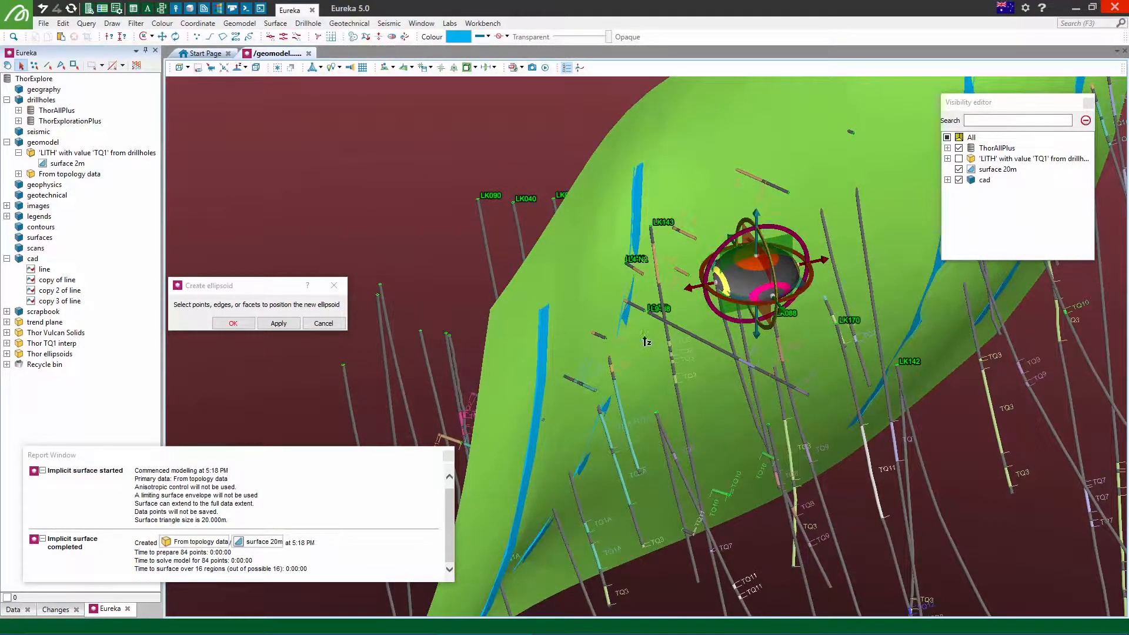
{"action": "right_click_drag", "start_coordinate": [635, 333], "coordinate": [246, 234]}
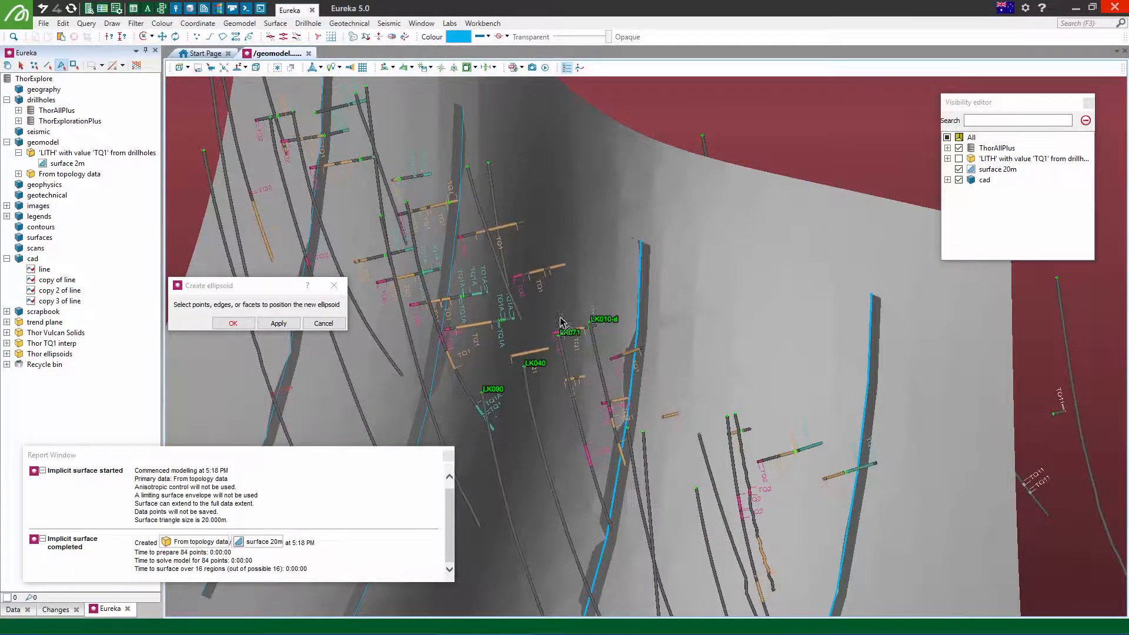
{"action": "left_click", "coordinate": [584, 294]}
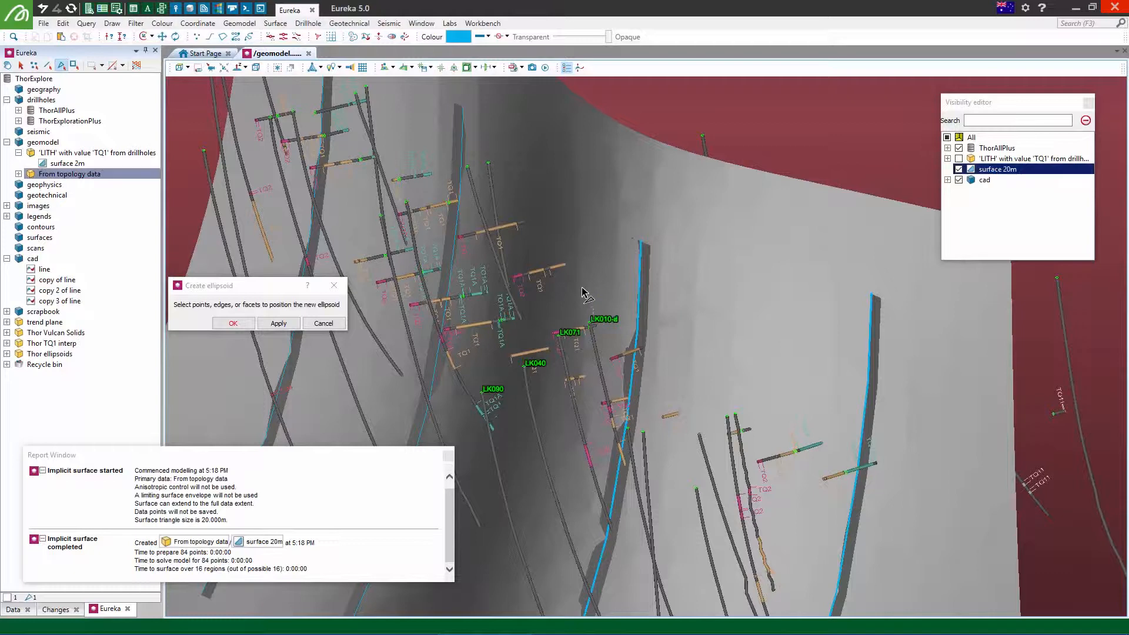
{"action": "right_click_drag", "start_coordinate": [584, 294], "coordinate": [648, 284]}
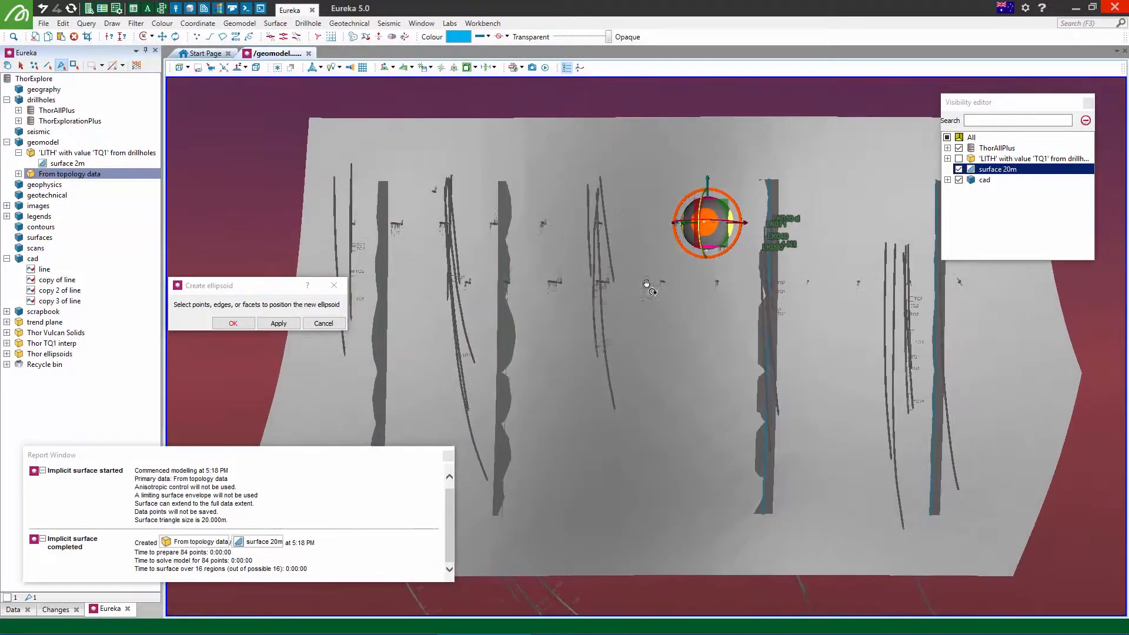
{"action": "left_click", "coordinate": [525, 406]}
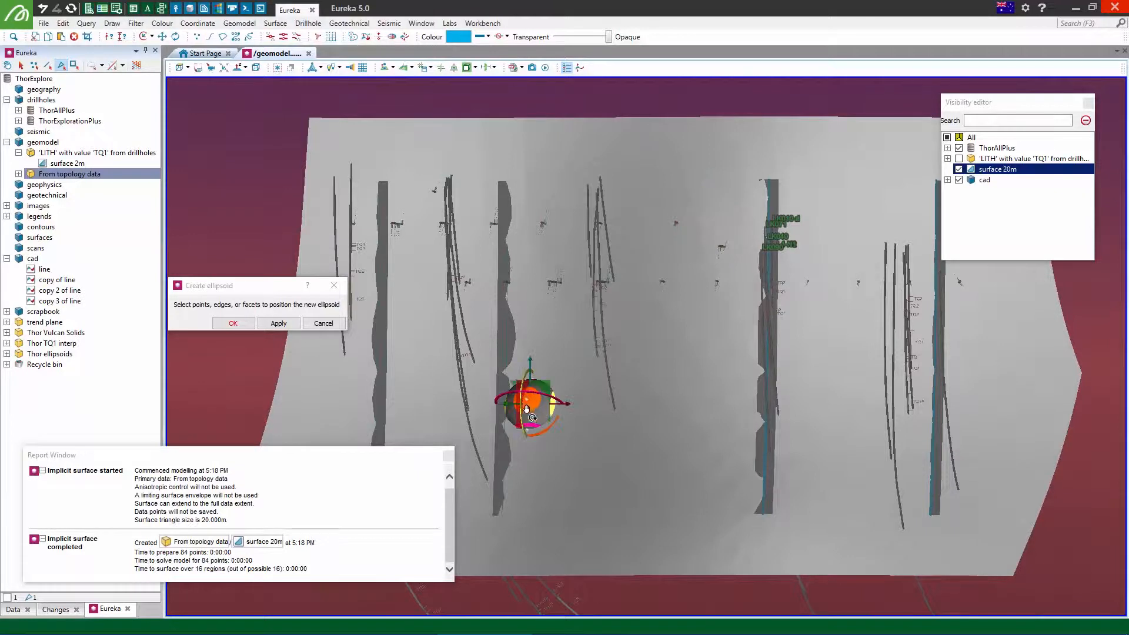
{"action": "left_click", "coordinate": [233, 324]}
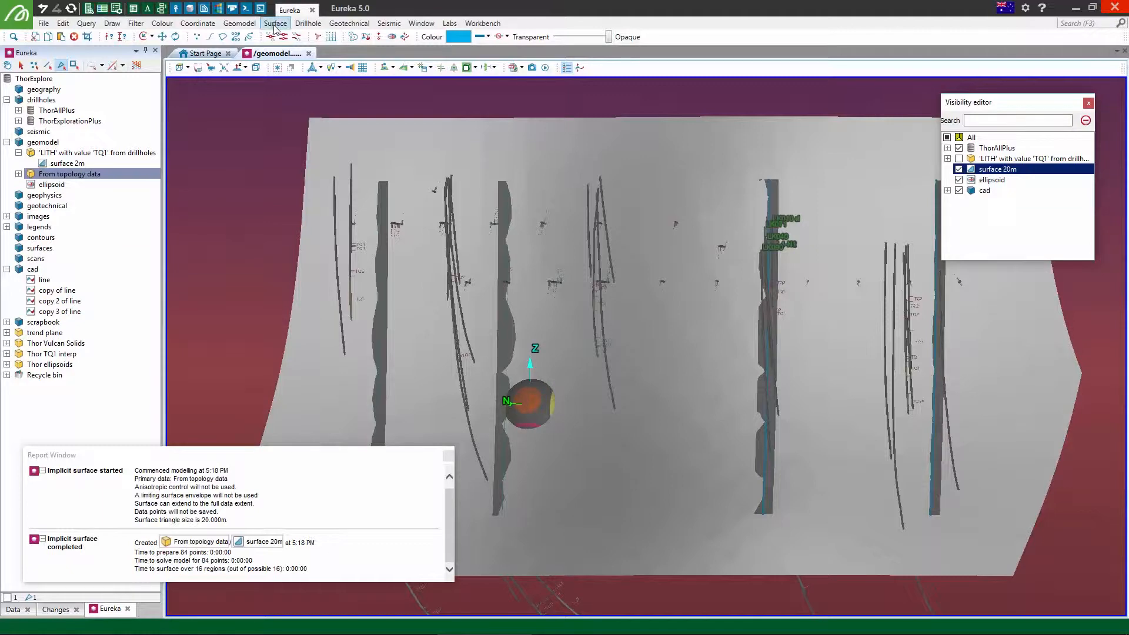
- Create a second ellipsoid on a facet high on the 20 m surface, between the two middle ribbons
{"action": "left_click", "coordinate": [238, 24]}
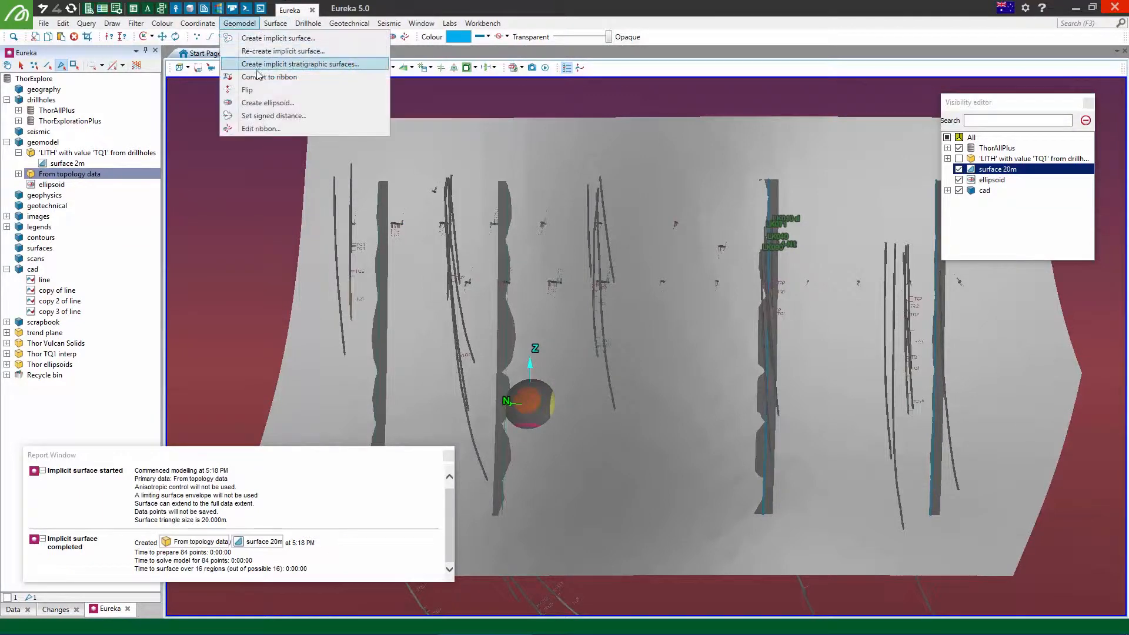
{"action": "left_click", "coordinate": [268, 103]}
{"action": "left_click", "coordinate": [687, 213]}
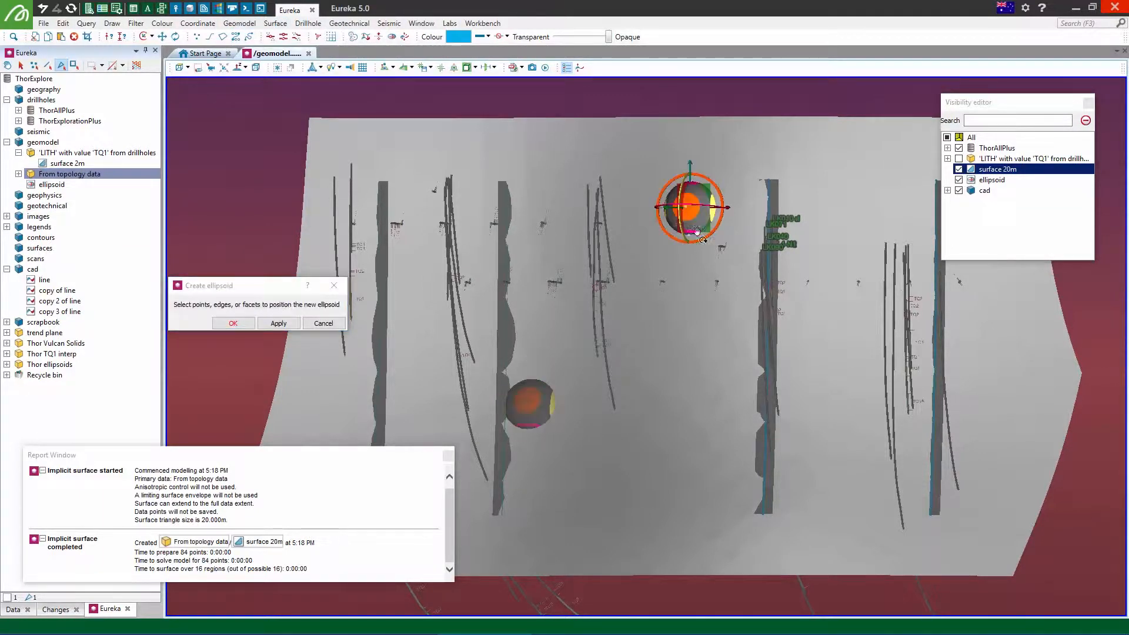
{"action": "left_click_drag", "start_coordinate": [688, 216], "coordinate": [494, 382]}
{"action": "left_click", "coordinate": [233, 323]}
{"action": "left_click_drag", "start_coordinate": [291, 297], "coordinate": [467, 263]}
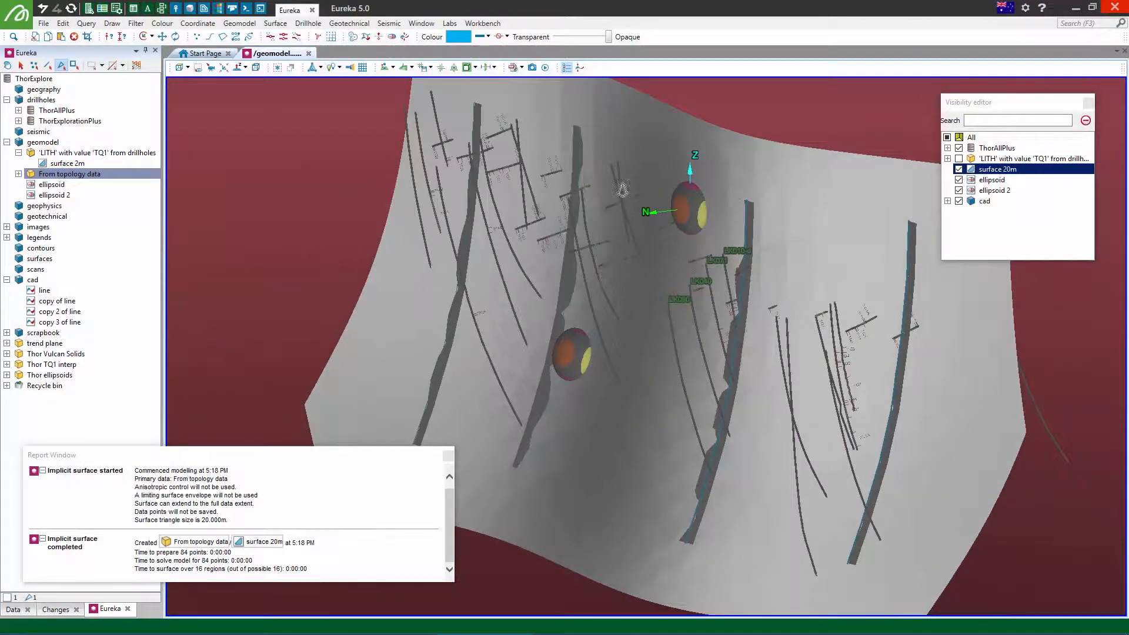
- Hide the 20 m surface in the view and clear the selection
{"action": "right_click_drag", "start_coordinate": [622, 190], "coordinate": [641, 290]}
{"action": "middle_click_drag", "start_coordinate": [640, 290], "coordinate": [586, 359]}
{"action": "right_click_drag", "start_coordinate": [564, 301], "coordinate": [623, 214]}
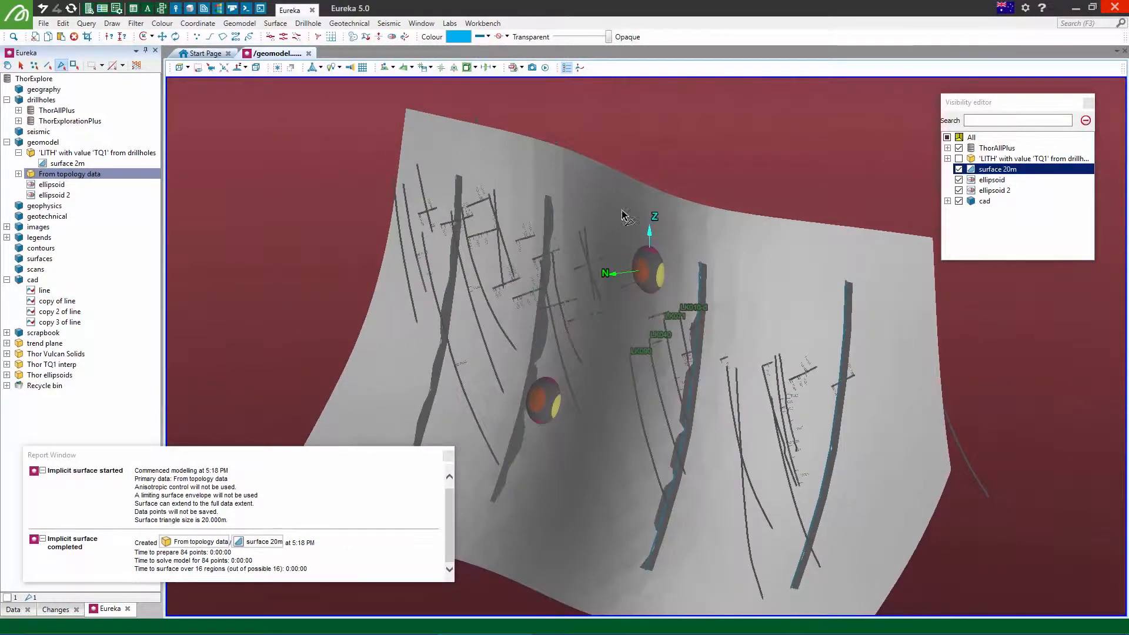
{"action": "left_click", "coordinate": [959, 170]}
{"action": "left_click", "coordinate": [818, 154]}
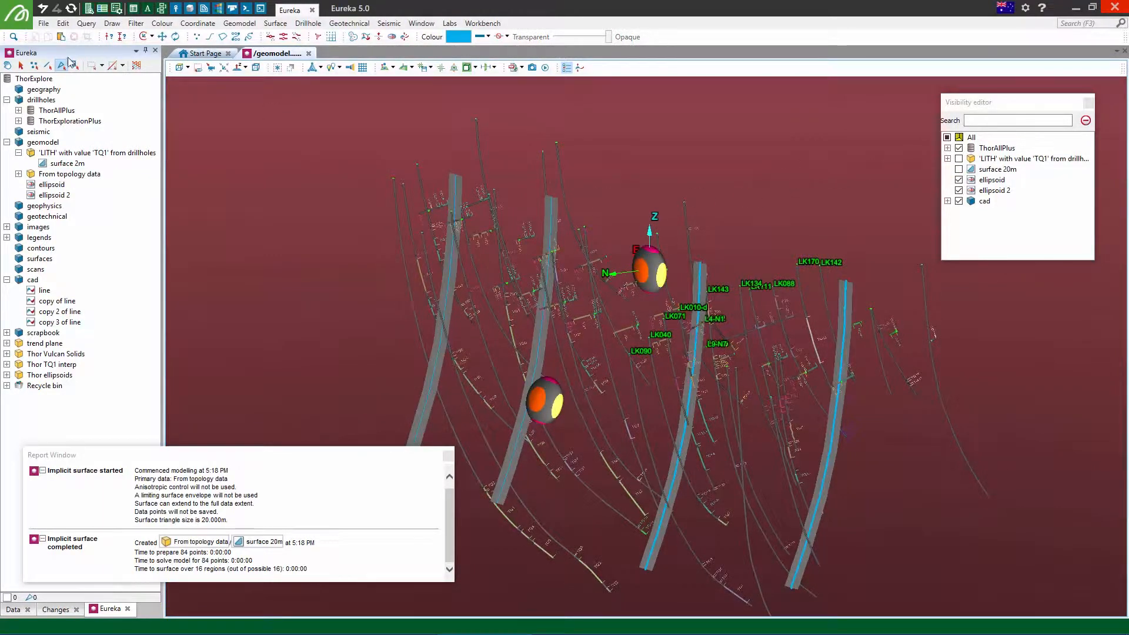
- Set up a new implicit surface from the ThorAllPlus drillholes, modelling LITH value TQ1 with a surface triangle size of 2 m
{"action": "right_click_drag", "start_coordinate": [500, 253], "coordinate": [440, 310]}
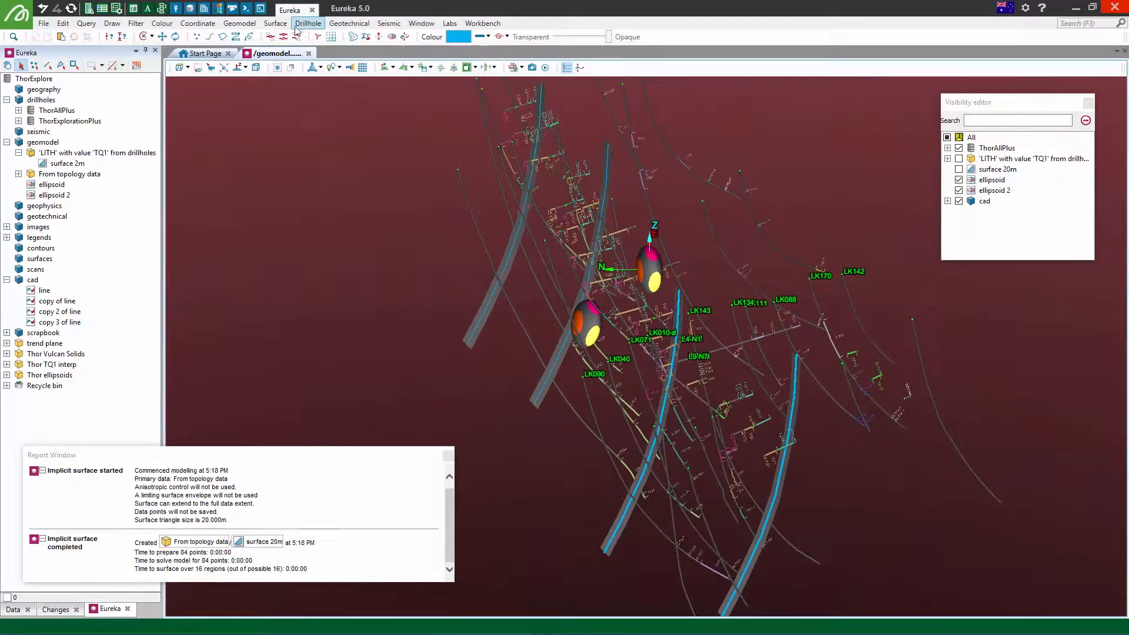
{"action": "left_click", "coordinate": [234, 24]}
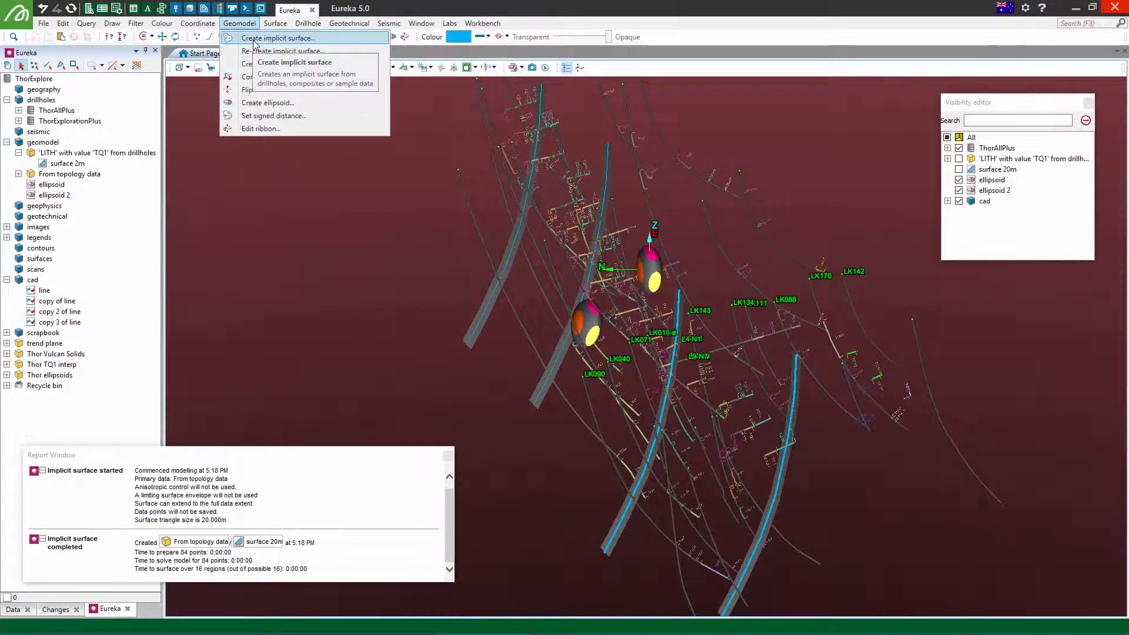
{"action": "left_click", "coordinate": [254, 39]}
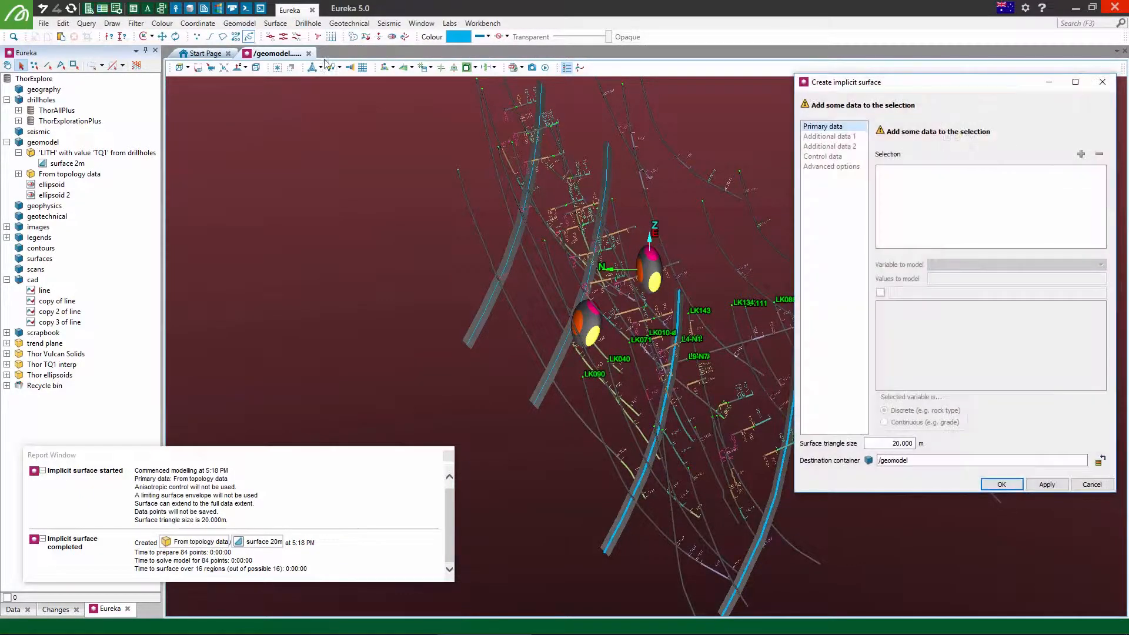
{"action": "left_click_drag", "start_coordinate": [958, 85], "coordinate": [924, 167]}
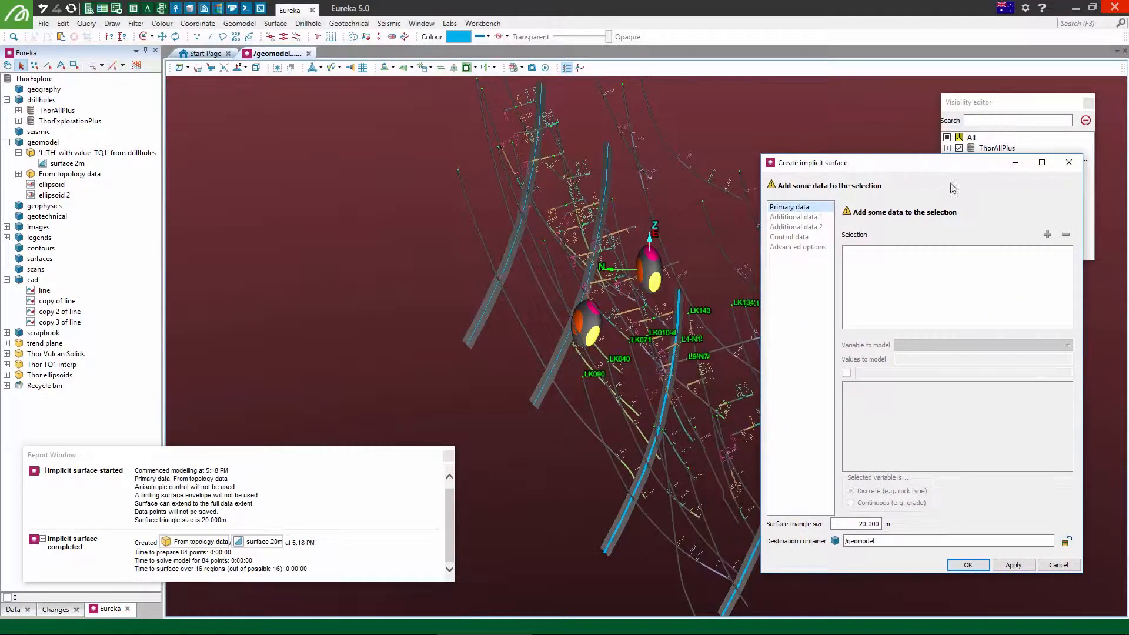
{"action": "left_click_drag", "start_coordinate": [48, 115], "coordinate": [876, 272]}
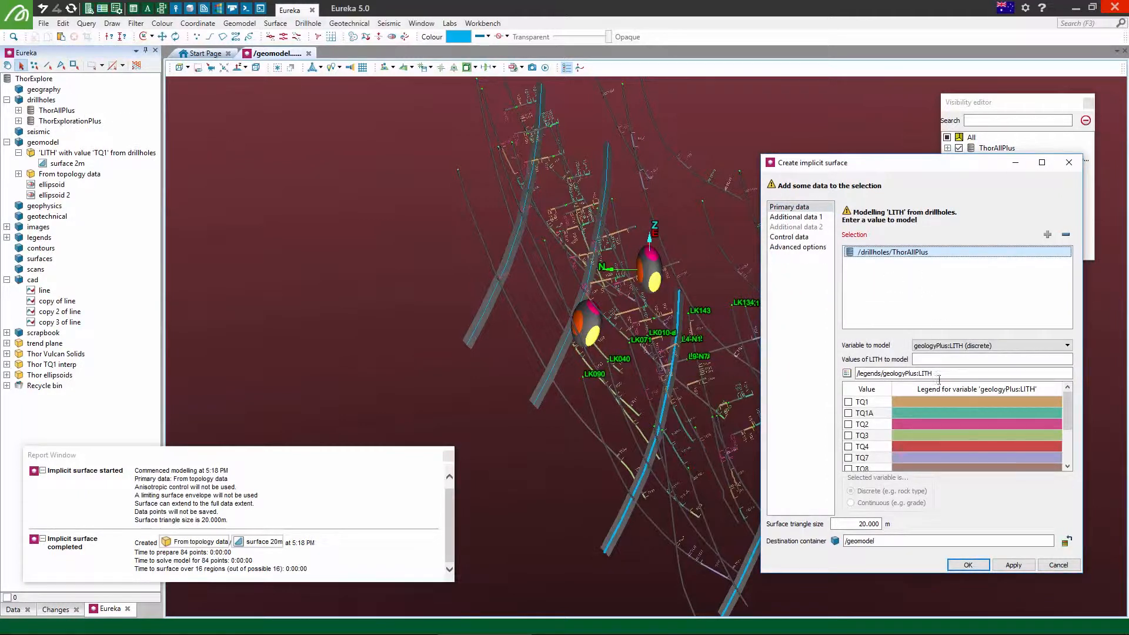
{"action": "left_click", "coordinate": [965, 359]}
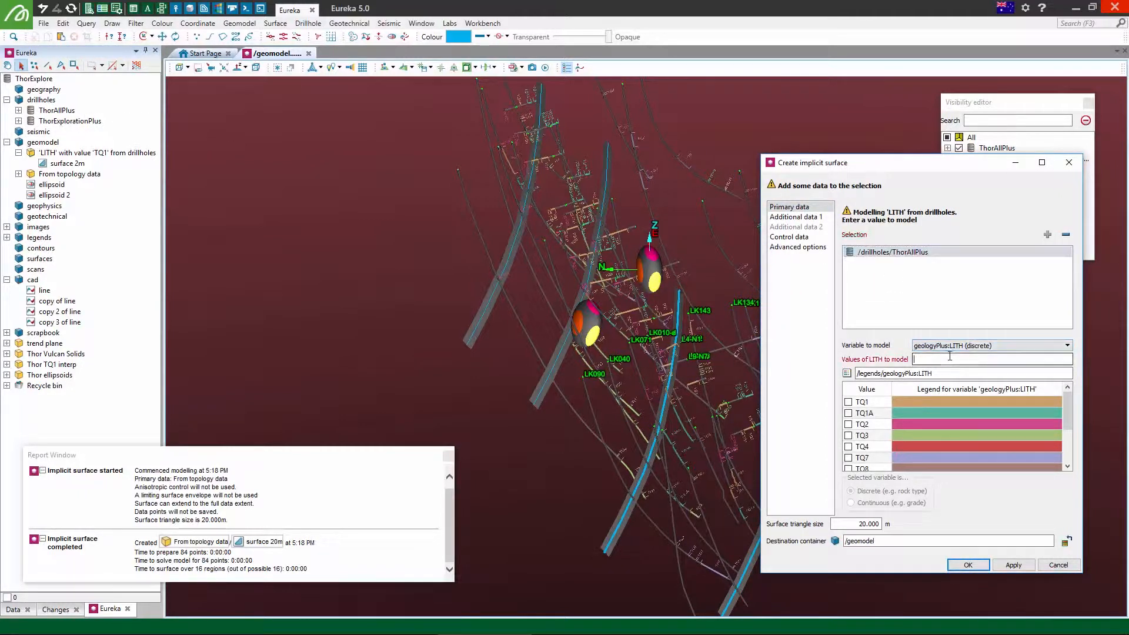
{"action": "left_click", "coordinate": [849, 403]}
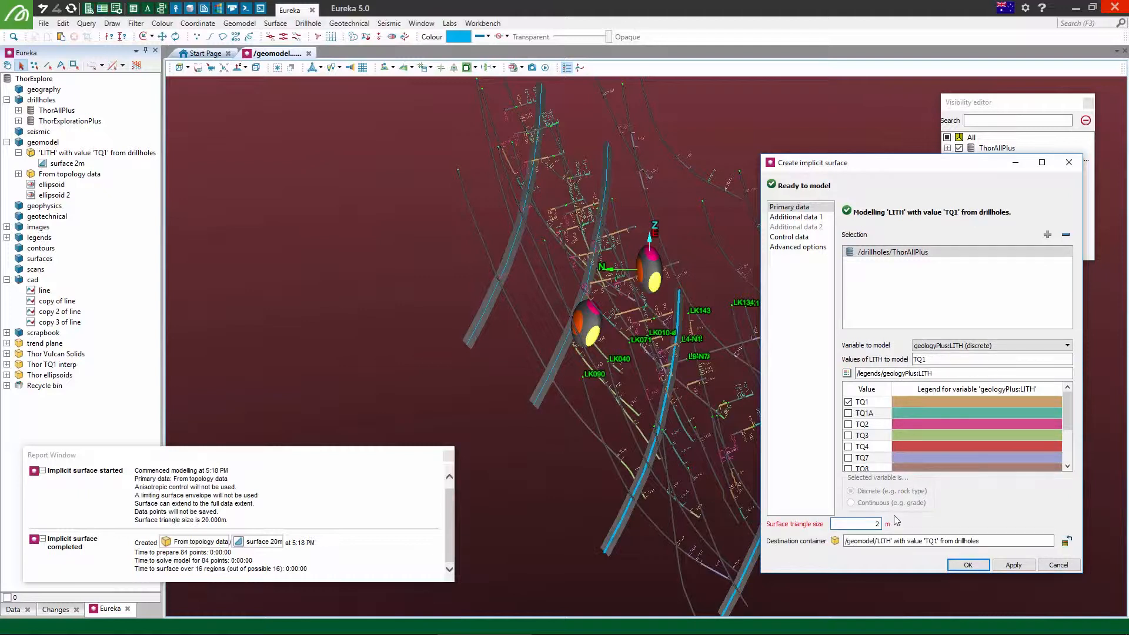
{"action": "type", "text": "2"}
{"action": "key", "text": "Tab"}
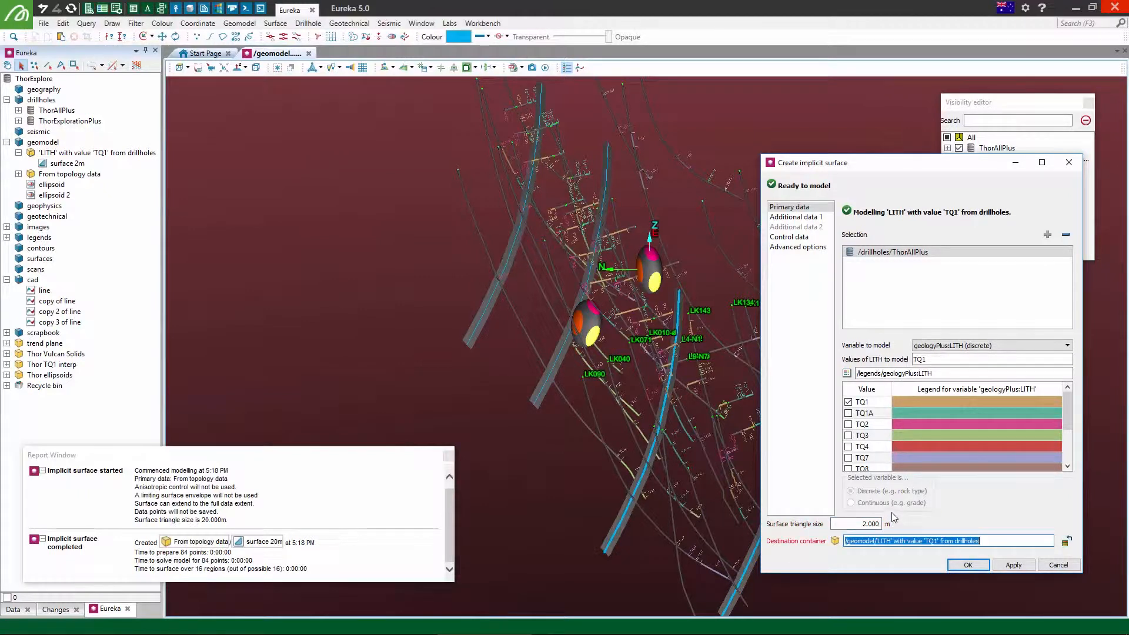
- Add ellipsoid and ellipsoid 2 as anisotropic control data for the new implicit surface
{"action": "left_click", "coordinate": [791, 237]}
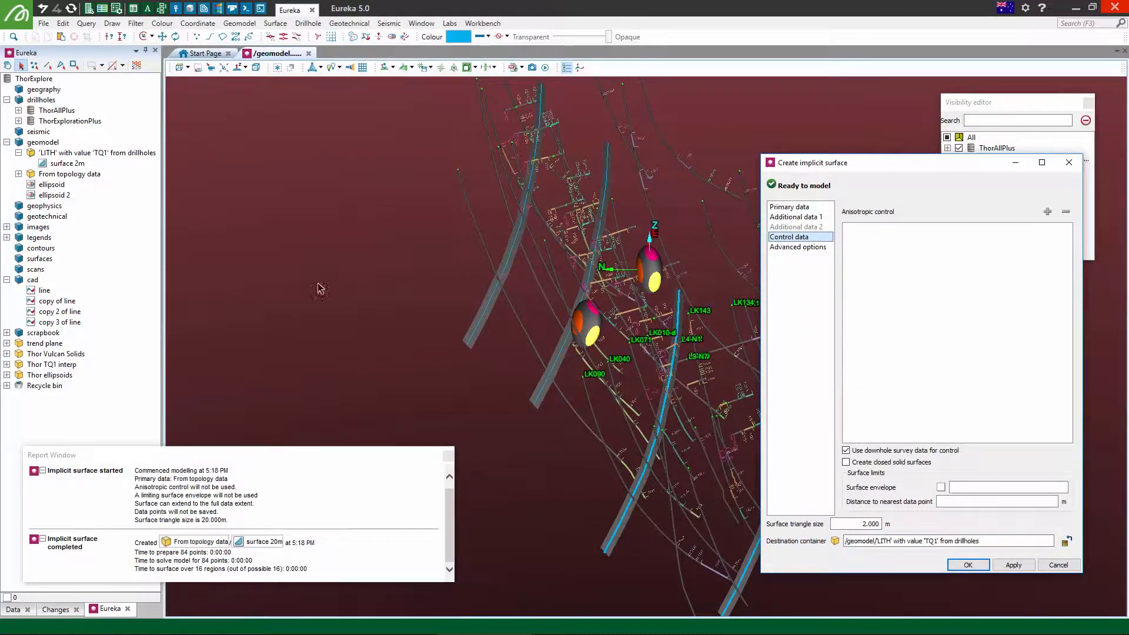
{"action": "left_click", "coordinate": [56, 185]}
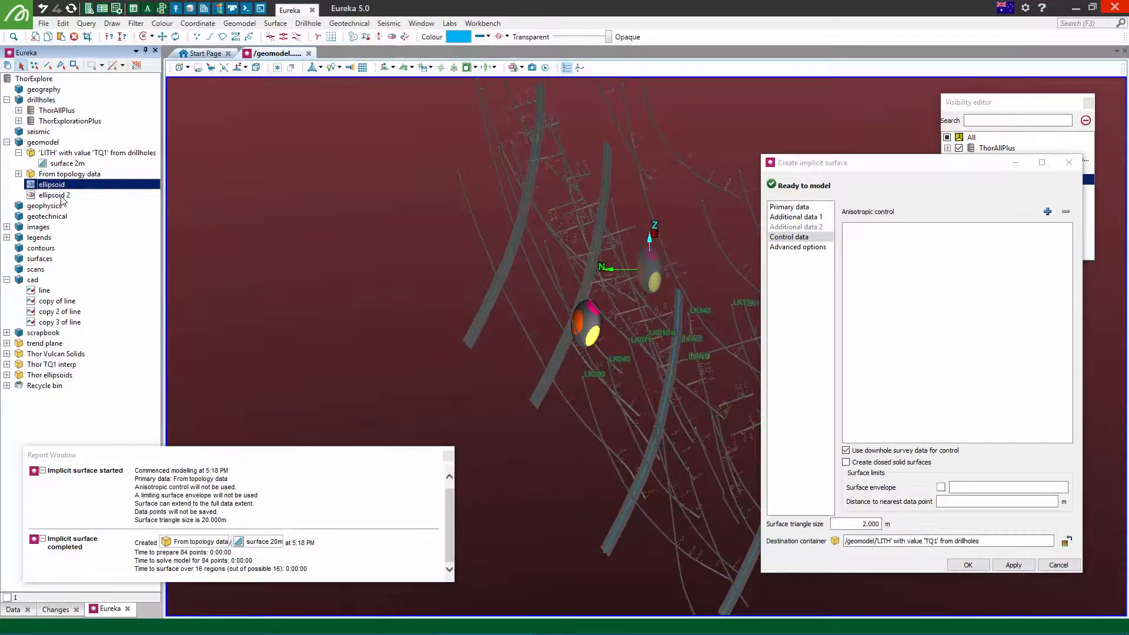
{"action": "left_click", "coordinate": [64, 196], "text": "ctrl"}
{"action": "left_click_drag", "start_coordinate": [62, 197], "coordinate": [935, 299]}
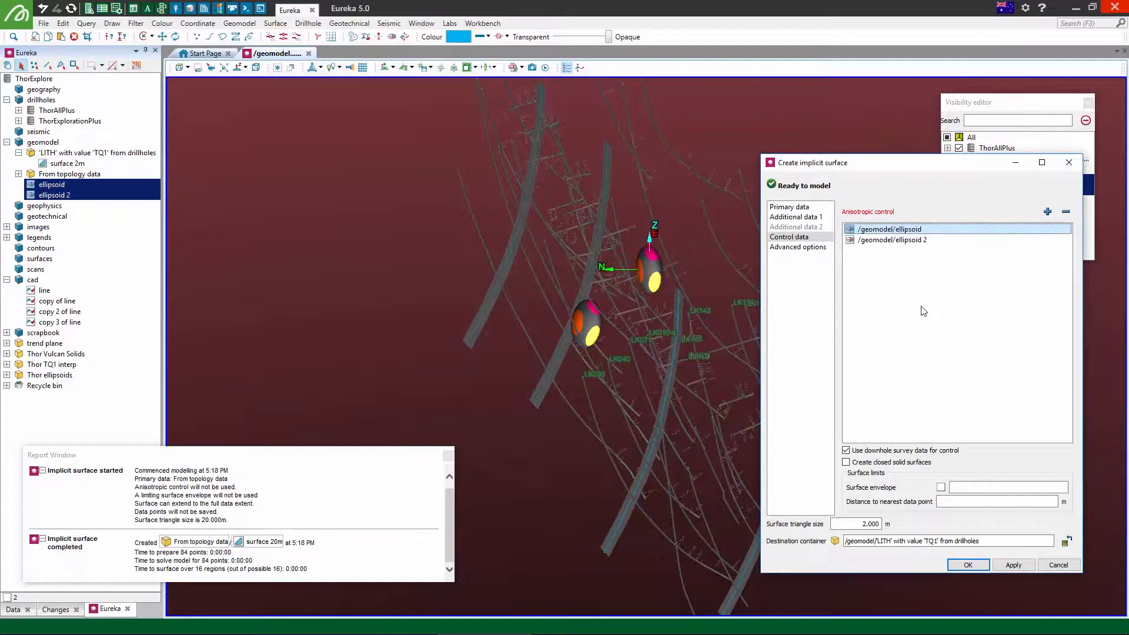
- Create the implicit surface in a separate destination container, with "+ ellips" appended to the existing container name
{"action": "left_click", "coordinate": [779, 207]}
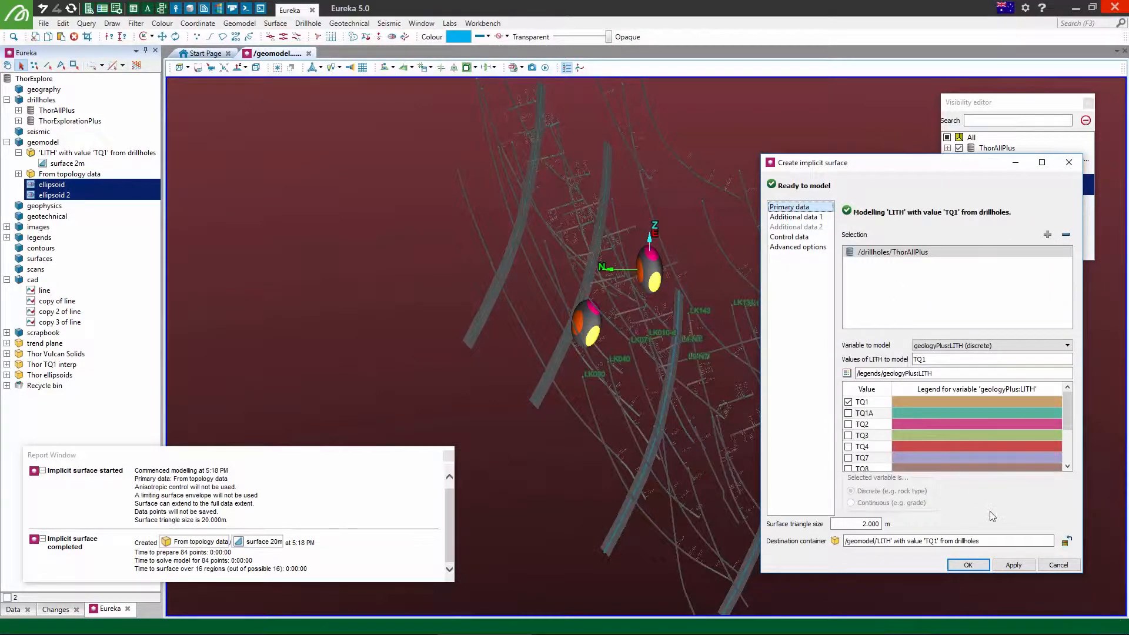
{"action": "left_click", "coordinate": [969, 565]}
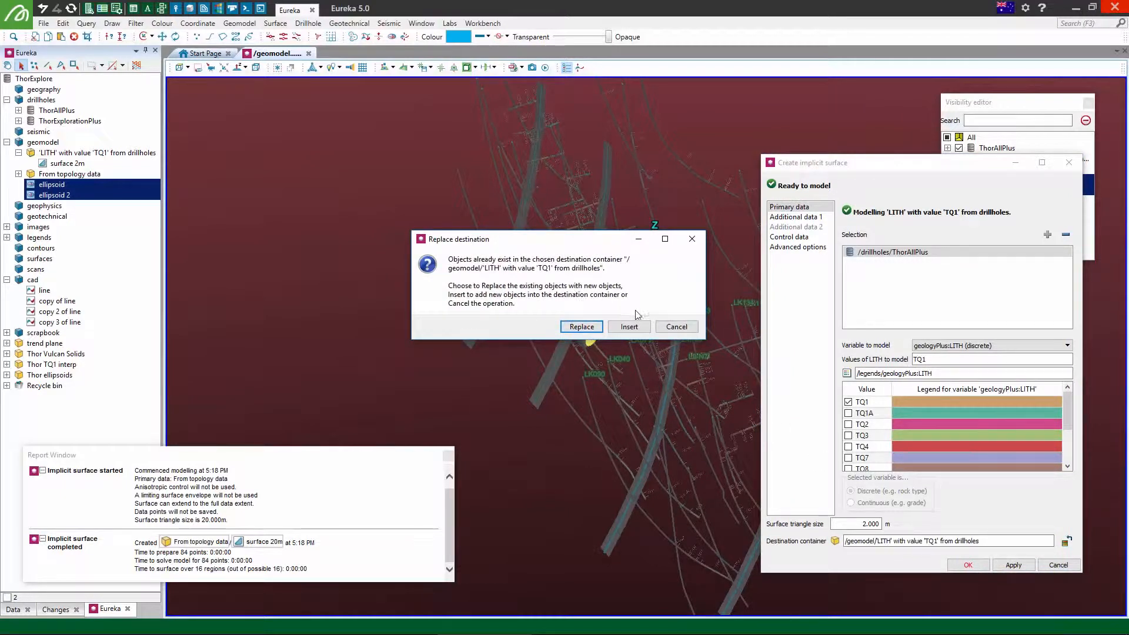
{"action": "left_click", "coordinate": [676, 327]}
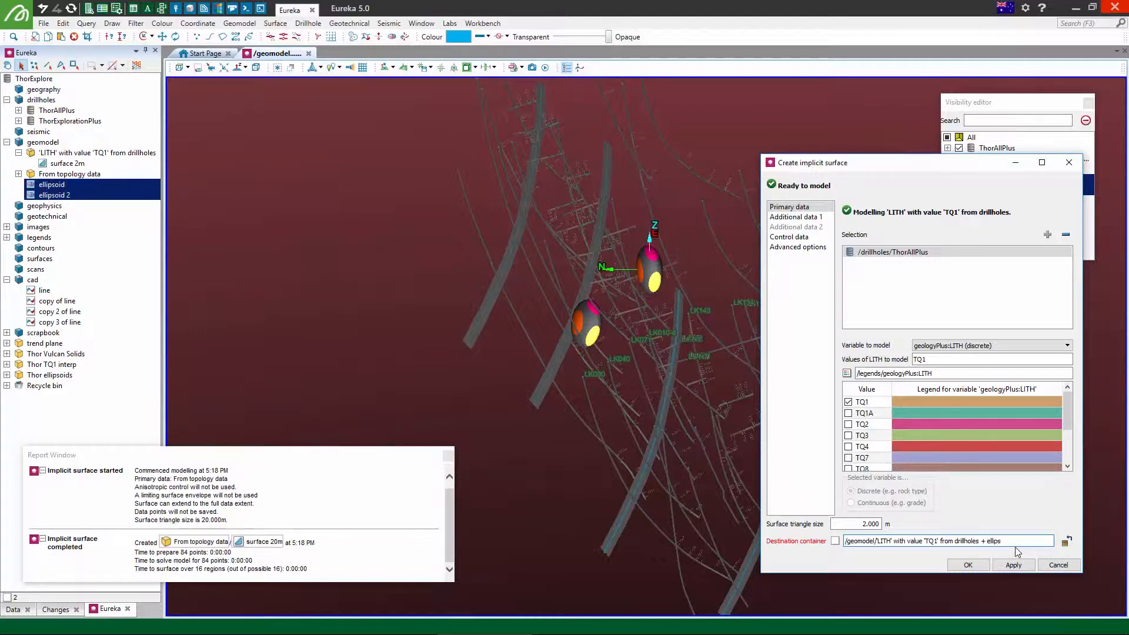
{"action": "left_click", "coordinate": [972, 566]}
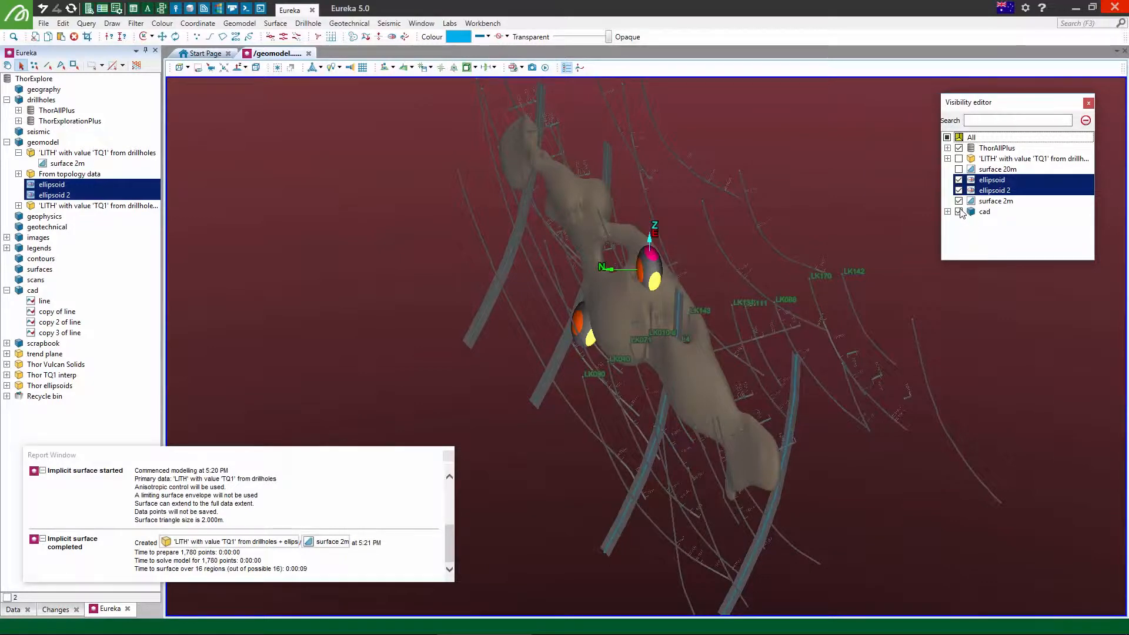
- Hide the cad ribbons, clear the selection and inspect the ellipsoid-controlled TQ1 surface up close
{"action": "left_click", "coordinate": [765, 247]}
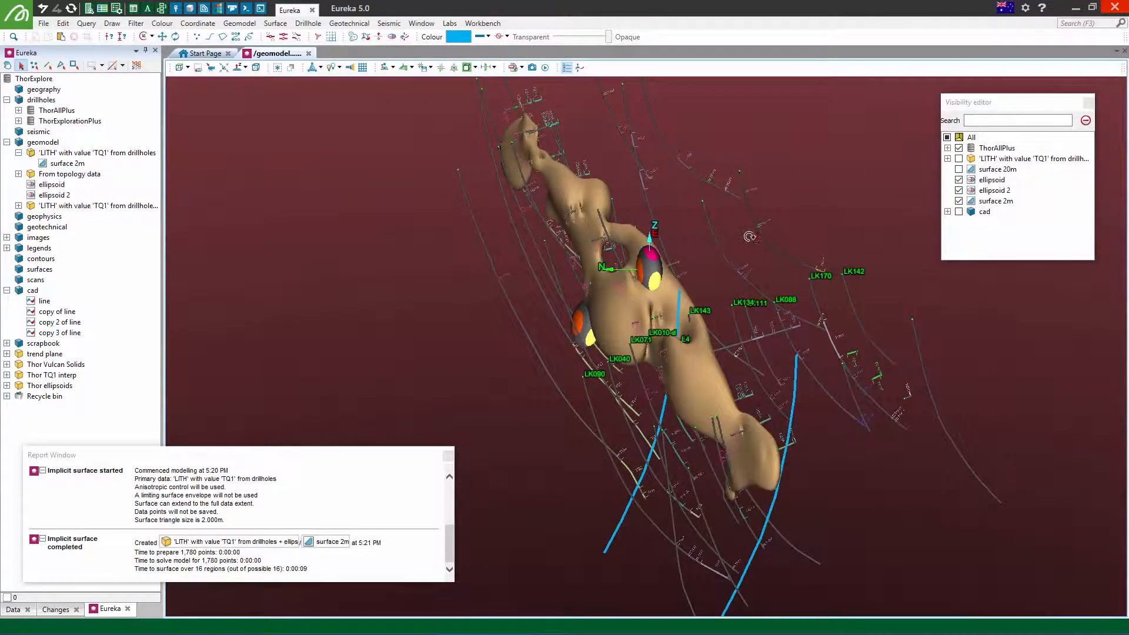
{"action": "right_click_drag", "start_coordinate": [750, 237], "coordinate": [760, 176]}
{"action": "scroll", "coordinate": [734, 370], "scroll_direction": "up", "scroll_amount": 5}
{"action": "right_click_drag", "start_coordinate": [733, 370], "coordinate": [705, 378]}
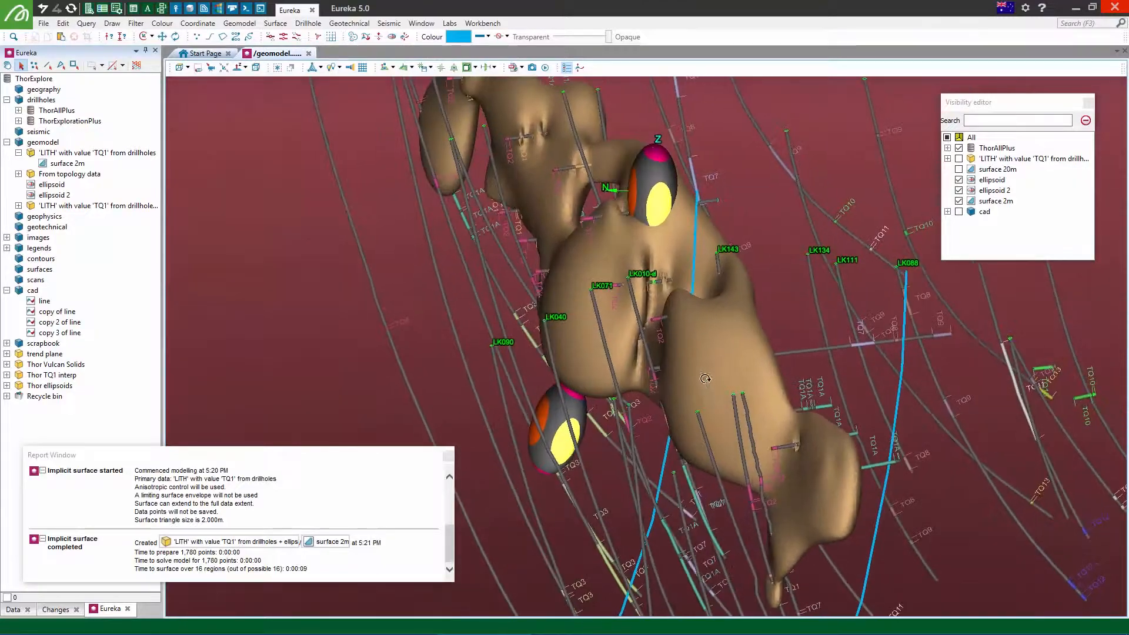
- Show the original TQ1 surface together with the ellipsoid-controlled one and compare their shapes in section and in full view
{"action": "left_click", "coordinate": [959, 159]}
{"action": "right_click_drag", "start_coordinate": [790, 254], "coordinate": [735, 332]}
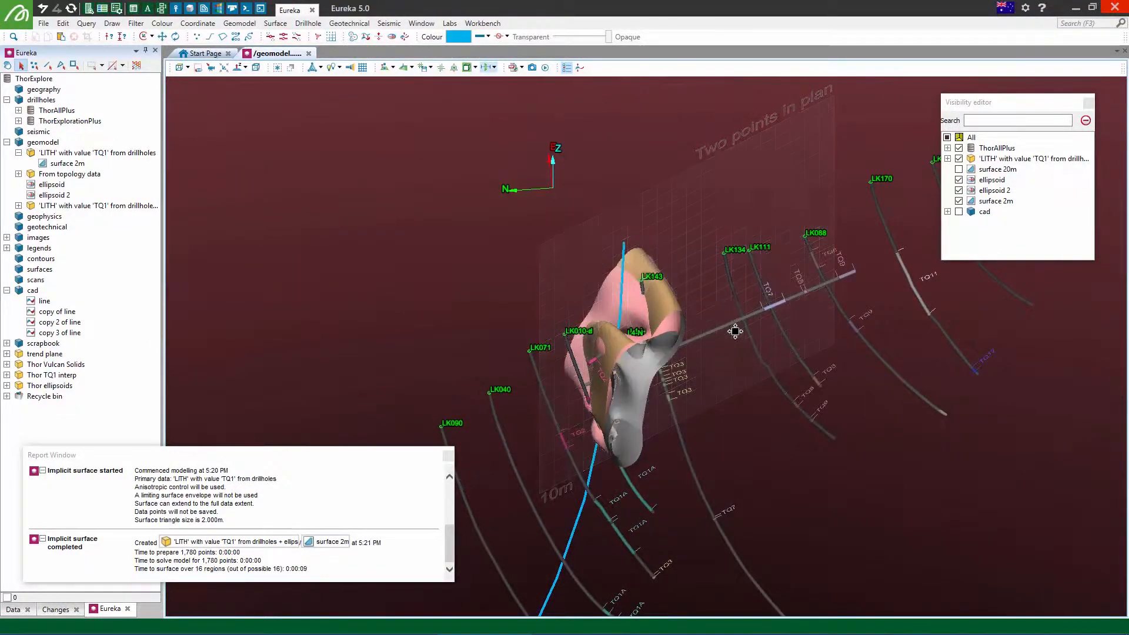
{"action": "right_click_drag", "start_coordinate": [695, 359], "coordinate": [704, 316]}
{"action": "middle_click_drag", "start_coordinate": [704, 316], "coordinate": [673, 385]}
{"action": "key", "text": "s"}
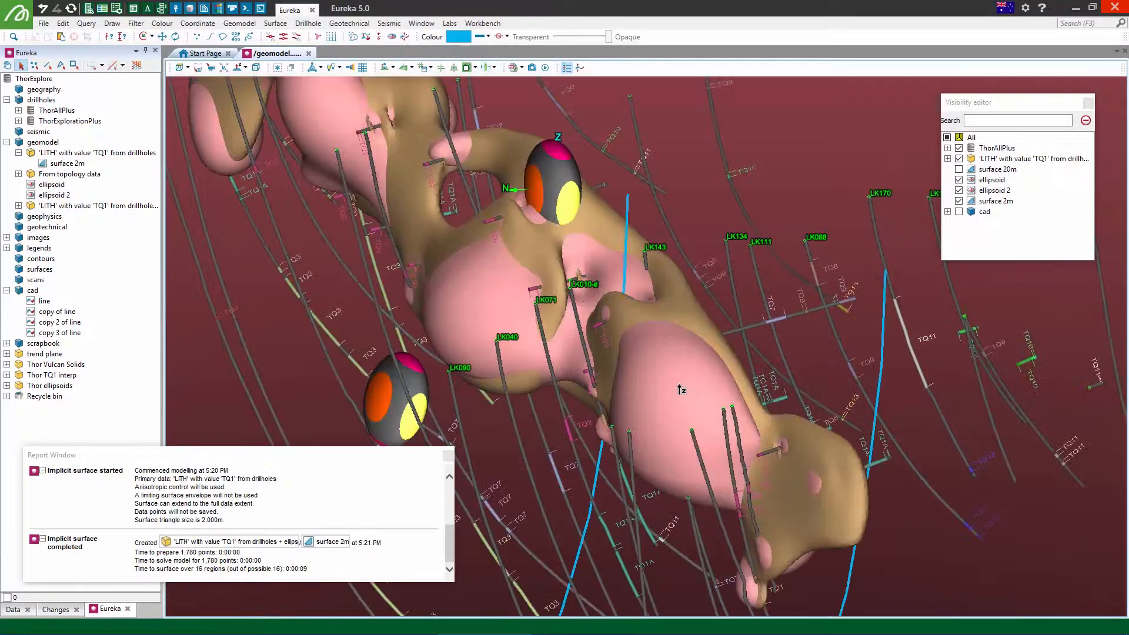
{"action": "scroll", "coordinate": [665, 367], "scroll_direction": "down", "scroll_amount": 4}
{"action": "right_click_drag", "start_coordinate": [664, 367], "coordinate": [634, 239]}
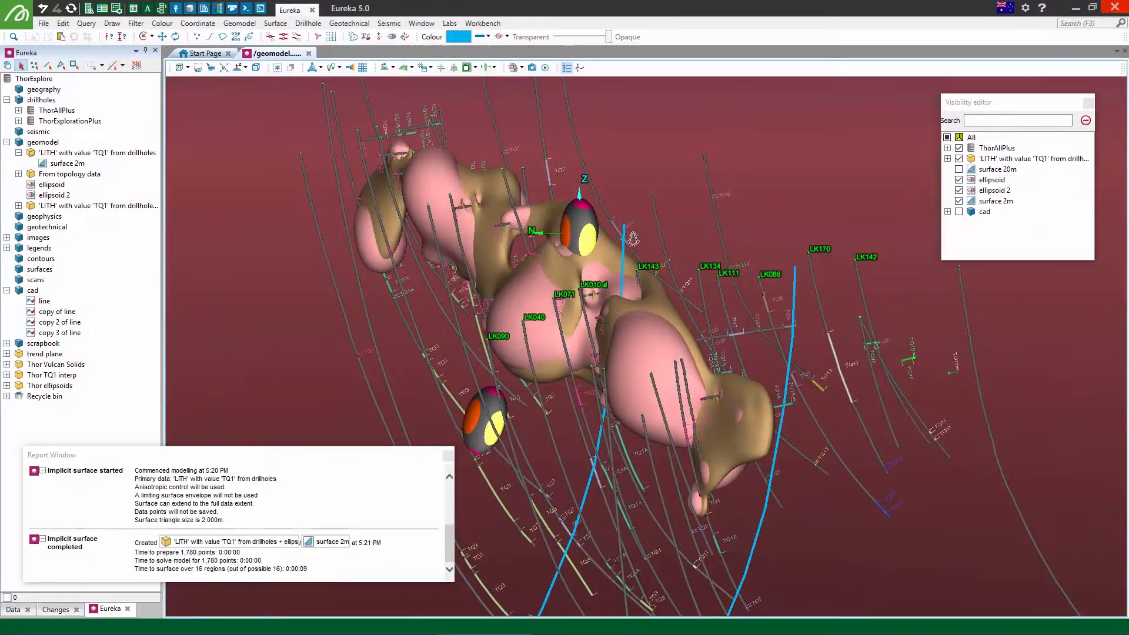
{"action": "scroll", "coordinate": [634, 239], "scroll_direction": "up", "scroll_amount": 3}
{"action": "middle_click_drag", "start_coordinate": [635, 253], "coordinate": [750, 307]}
{"action": "right_click_drag", "start_coordinate": [736, 318], "coordinate": [752, 327]}
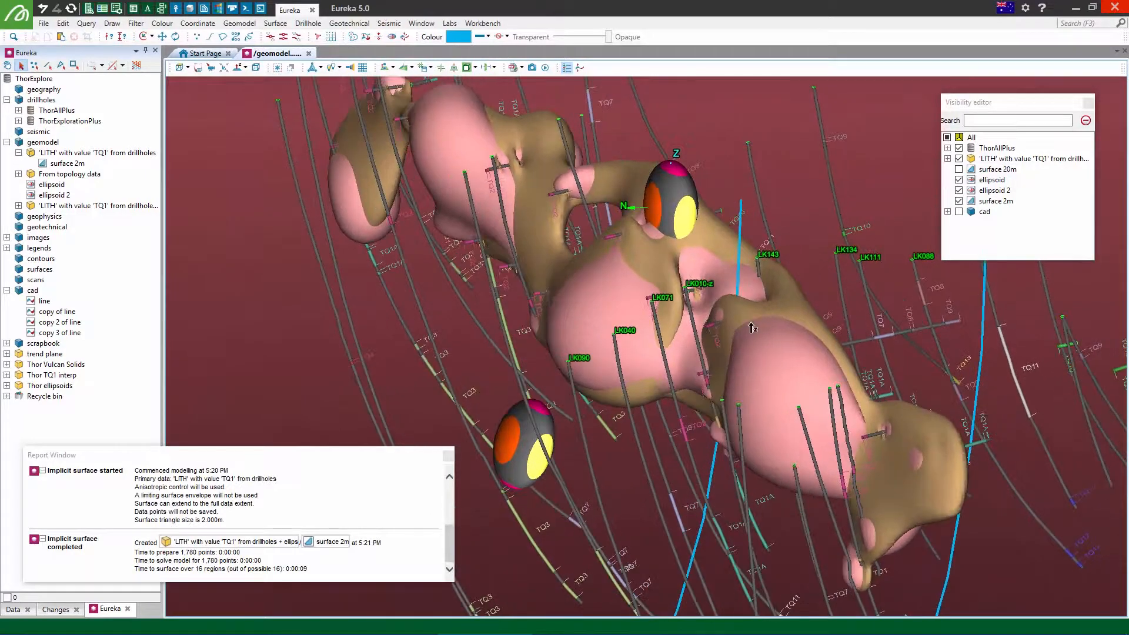
- Edit ellipsoid 2, narrowing it slightly along its orange-marked axis, and scale the lower ellipsoid to match
{"action": "left_click", "coordinate": [673, 200]}
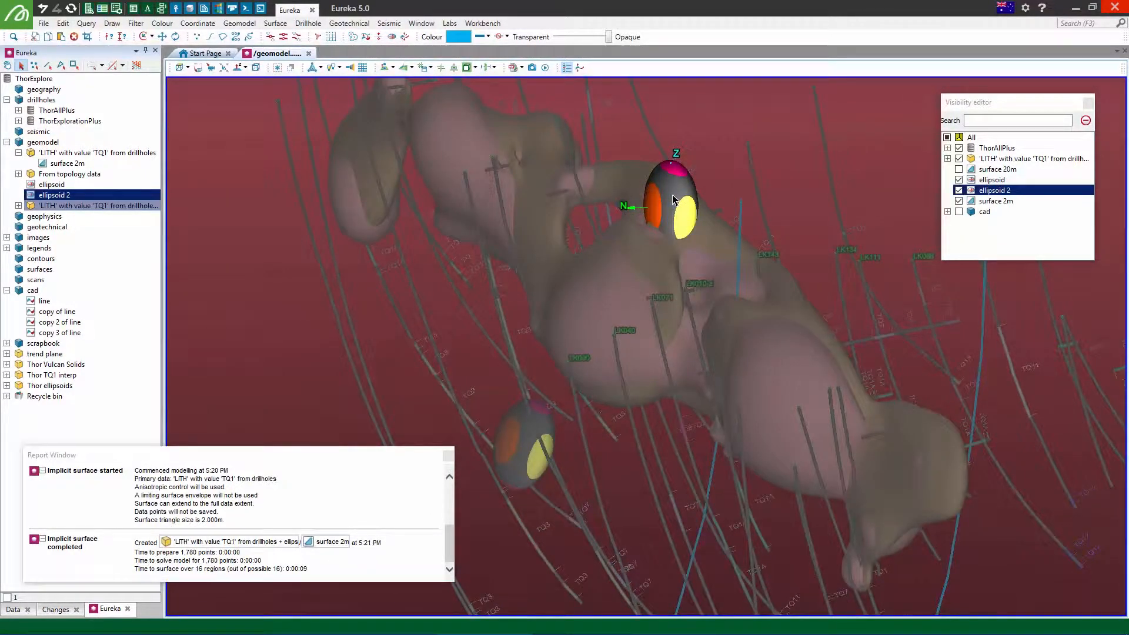
{"action": "right_click", "coordinate": [674, 200]}
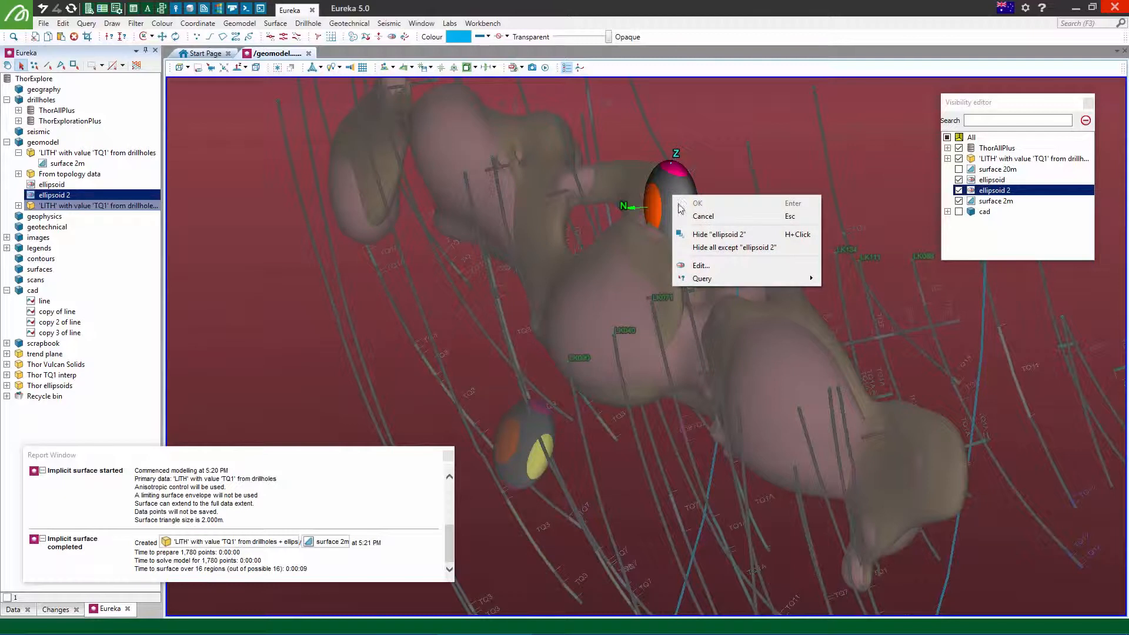
{"action": "left_click", "coordinate": [711, 268]}
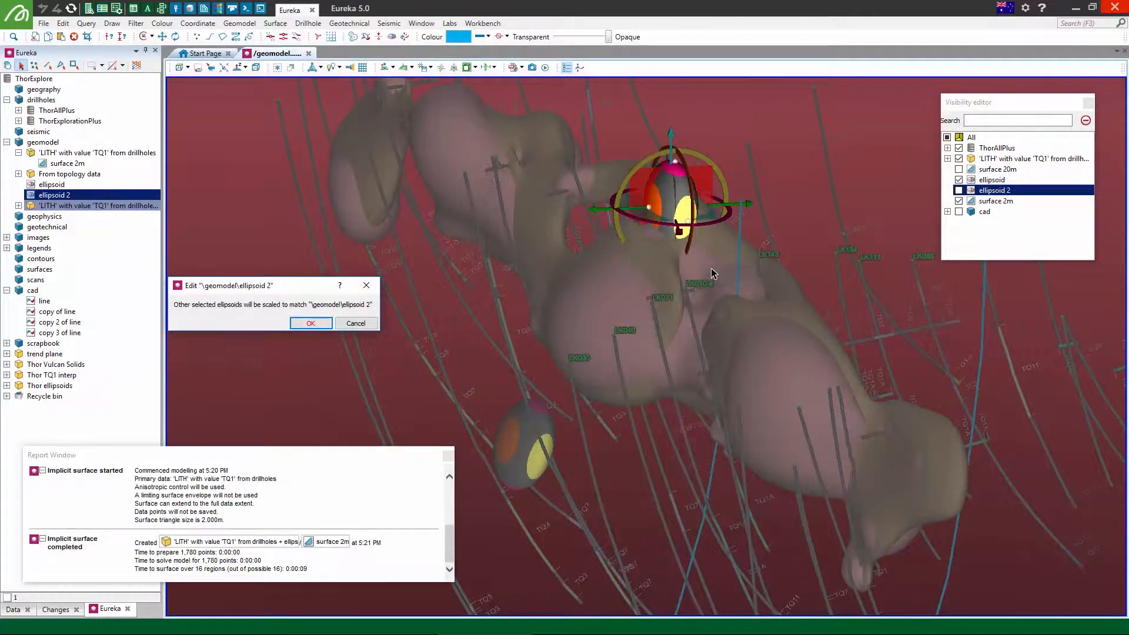
{"action": "left_click", "coordinate": [527, 460], "text": "ctrl"}
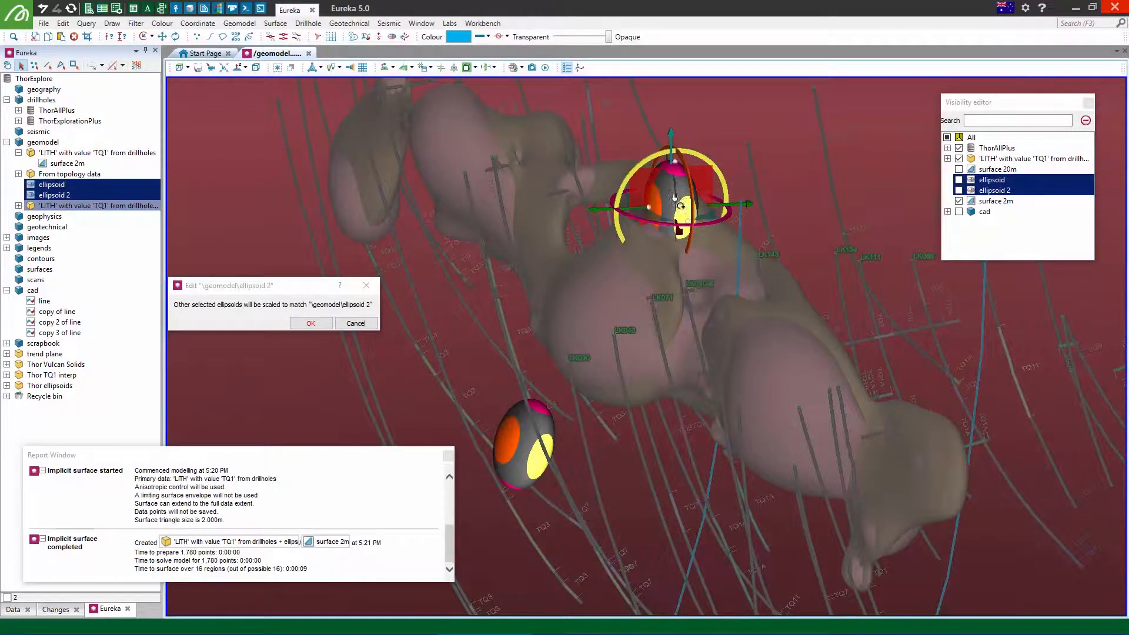
{"action": "right_click_drag", "start_coordinate": [659, 214], "coordinate": [689, 256]}
{"action": "scroll", "coordinate": [690, 255], "scroll_direction": "up", "scroll_amount": 4}
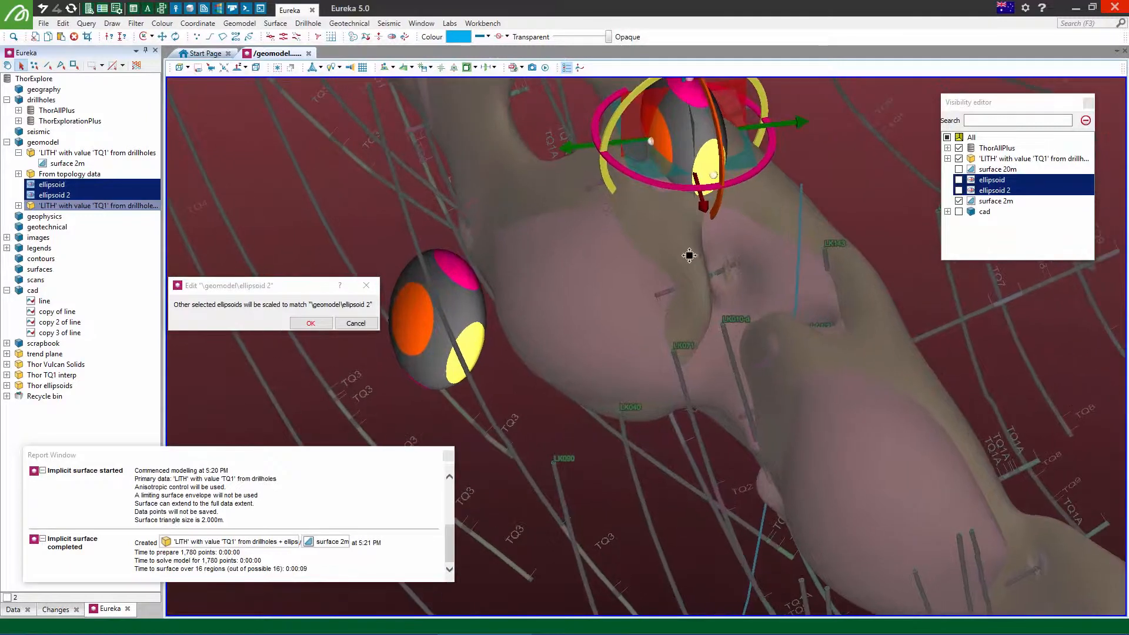
{"action": "middle_click_drag", "start_coordinate": [690, 256], "coordinate": [690, 296]}
{"action": "left_click_drag", "start_coordinate": [651, 182], "coordinate": [660, 182]}
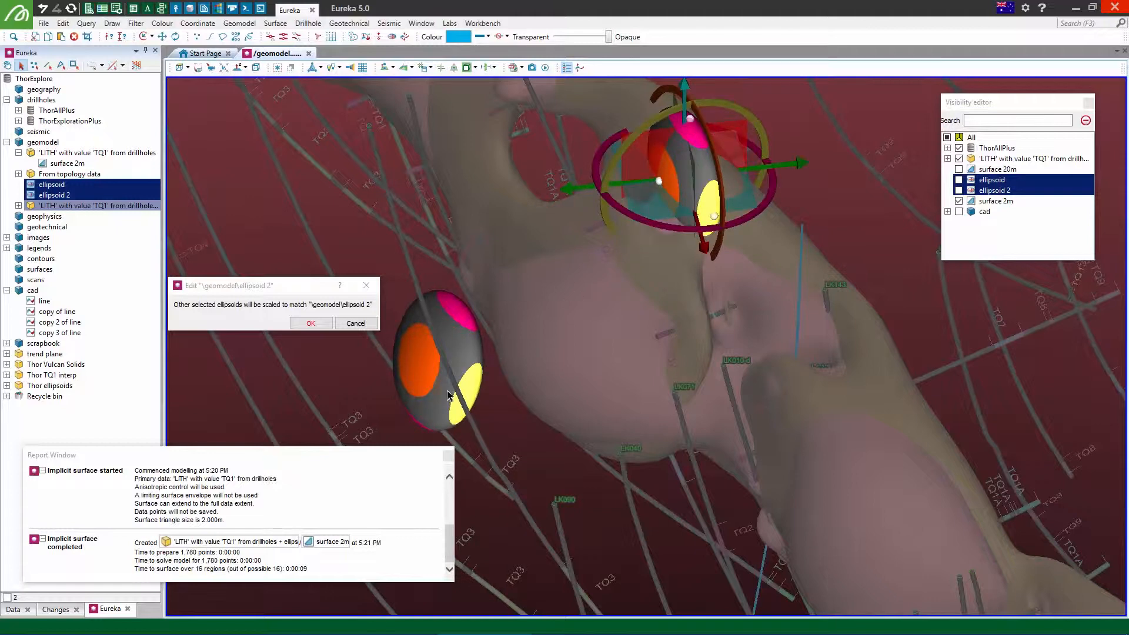
{"action": "left_click", "coordinate": [310, 323]}
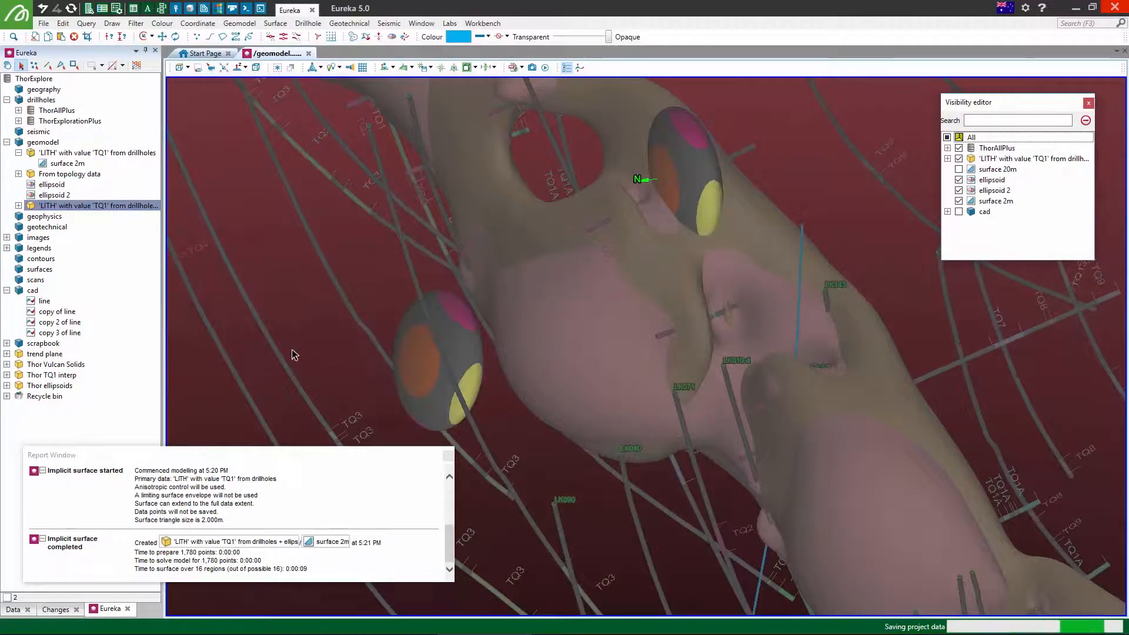
- Re-create the 2 m TQ1 implicit surface with both edited ellipsoids as anisotropic control, replacing the existing objects in the destination container
{"action": "scroll", "coordinate": [342, 326], "scroll_direction": "down", "scroll_amount": 3}
{"action": "right_click_drag", "start_coordinate": [342, 326], "coordinate": [446, 235]}
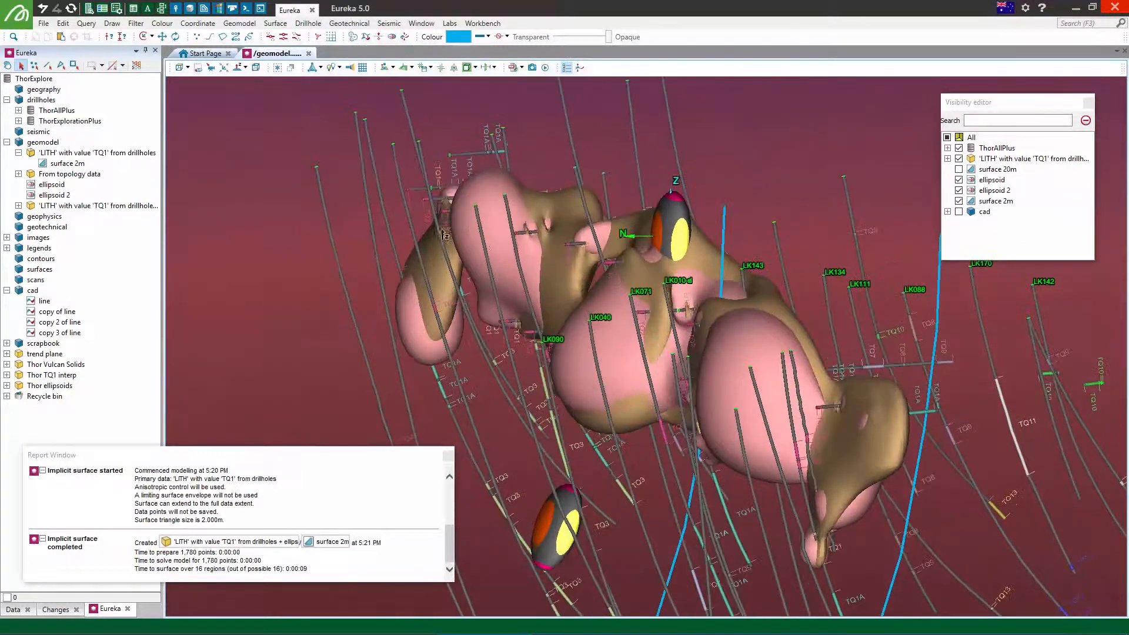
{"action": "right_click", "coordinate": [641, 275]}
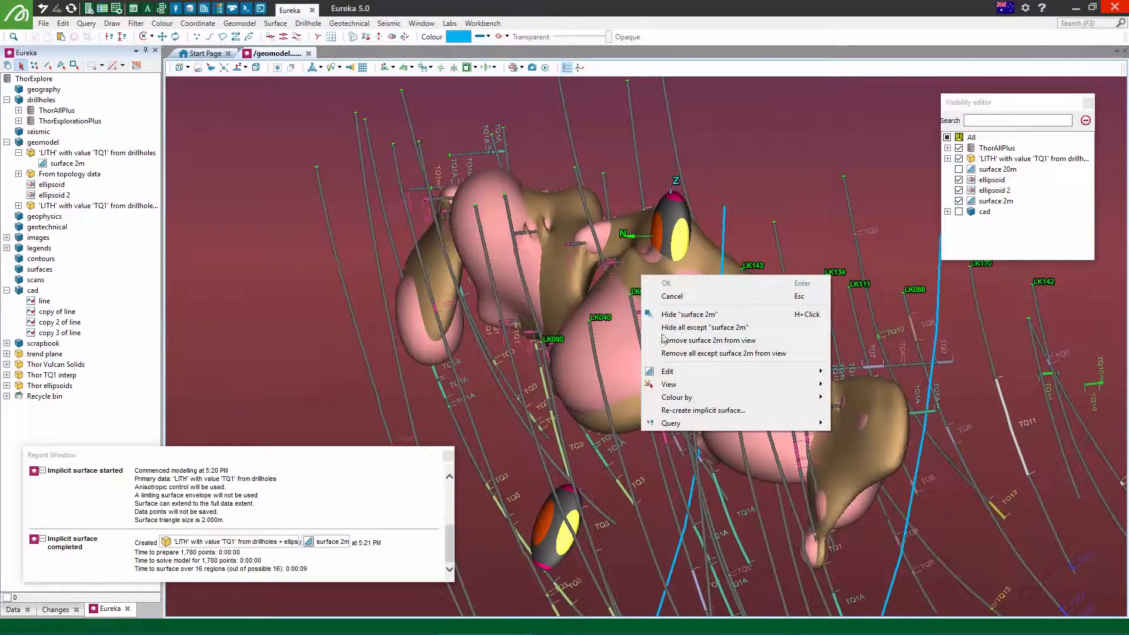
{"action": "left_click", "coordinate": [708, 410]}
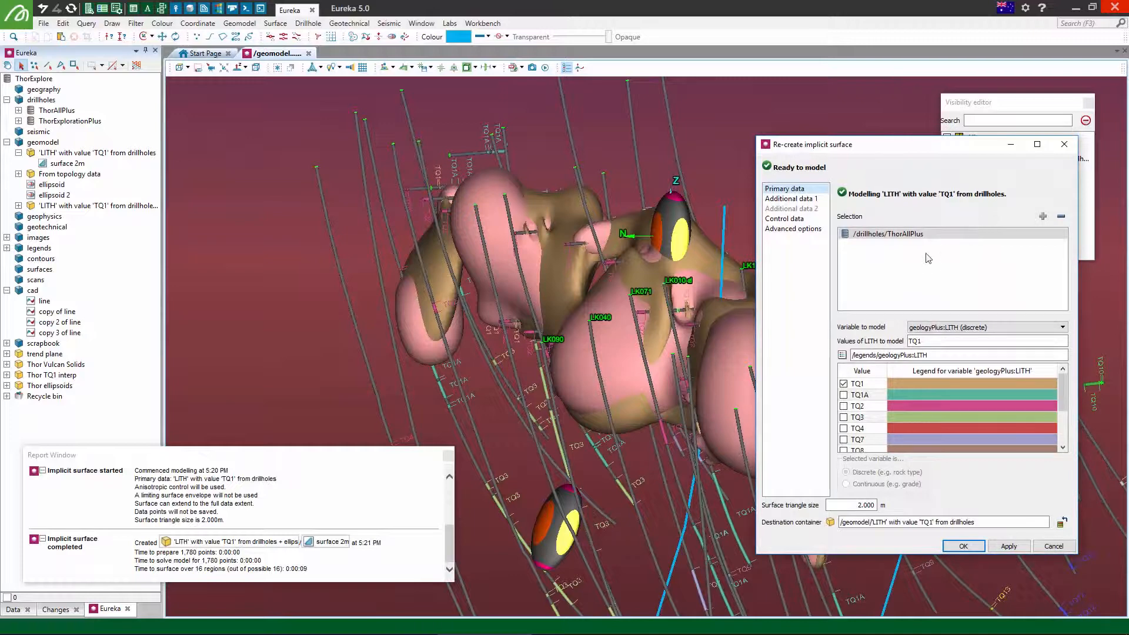
{"action": "left_click", "coordinate": [794, 219]}
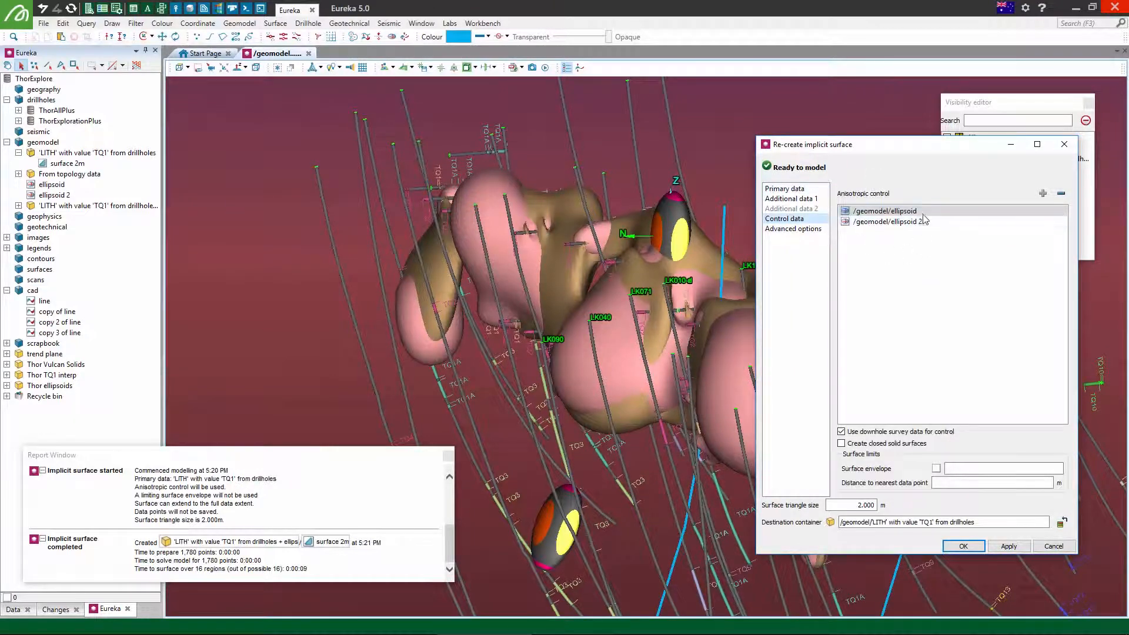
{"action": "left_click", "coordinate": [908, 211]}
{"action": "left_click", "coordinate": [964, 546]}
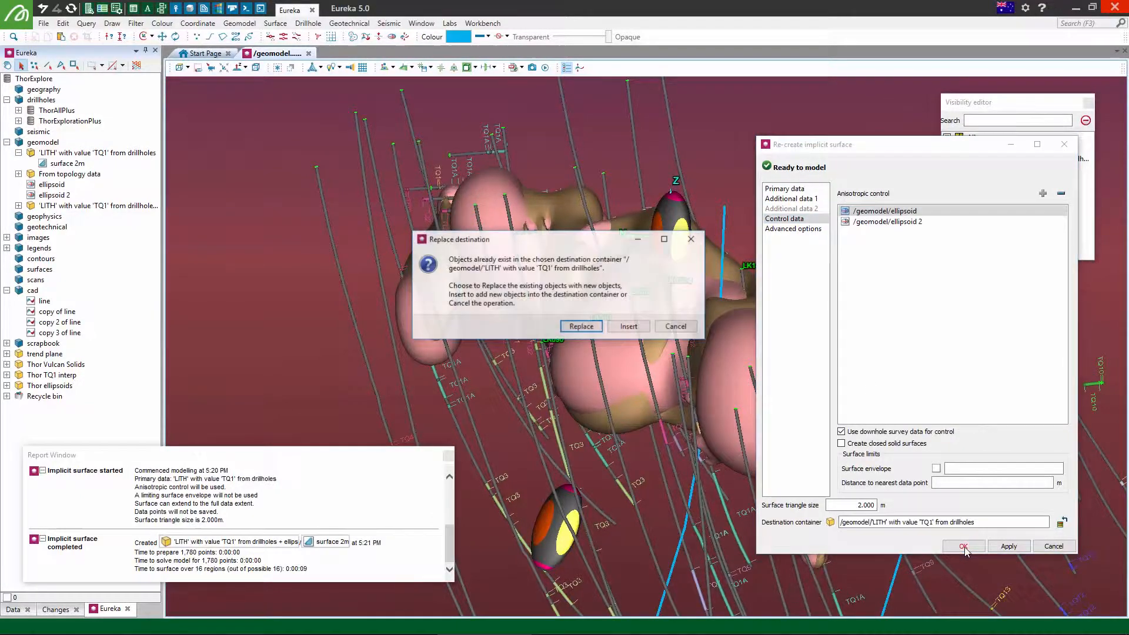
{"action": "left_click", "coordinate": [581, 327]}
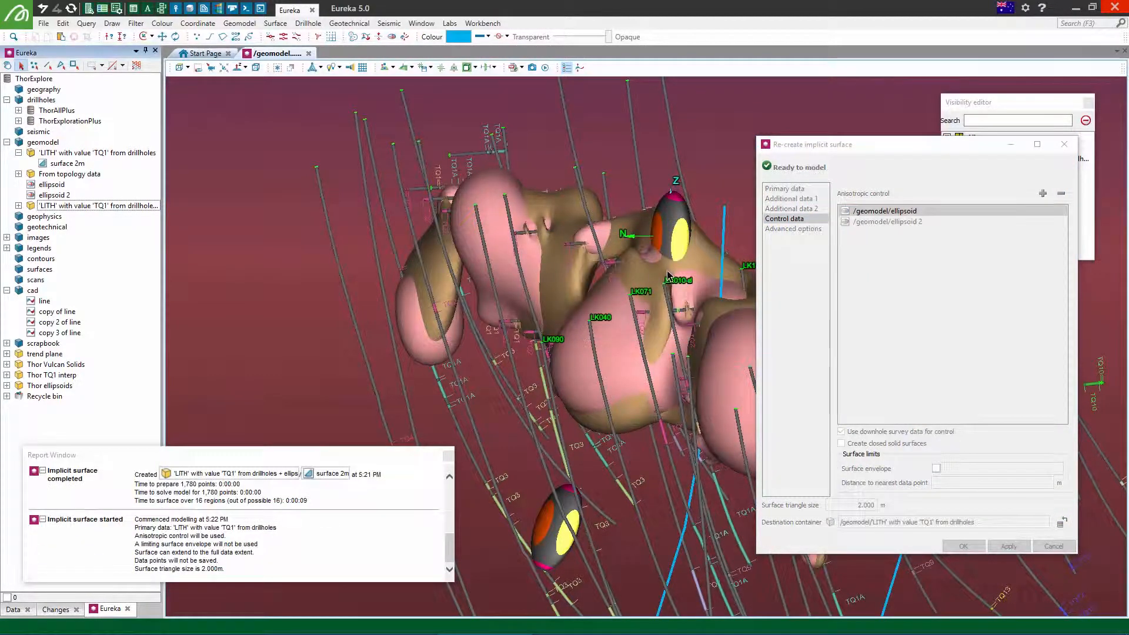
- Examine the re-created TQ1 surface from opposite sides, checking its shape against the drillhole intercepts
{"action": "right_click_drag", "start_coordinate": [631, 330], "coordinate": [601, 320]}
{"action": "left_click_drag", "start_coordinate": [256, 437], "coordinate": [260, 355]}
{"action": "right_click_drag", "start_coordinate": [692, 266], "coordinate": [686, 352]}
{"action": "middle_click_drag", "start_coordinate": [589, 349], "coordinate": [561, 363]}
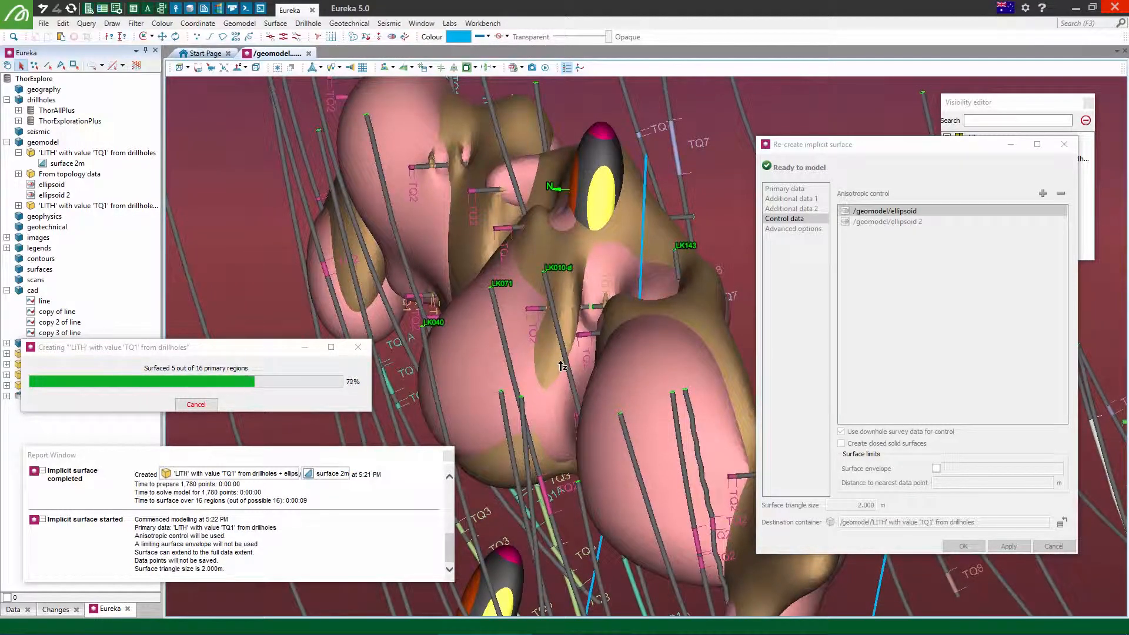
{"action": "mouse_move", "coordinate": [615, 316]}
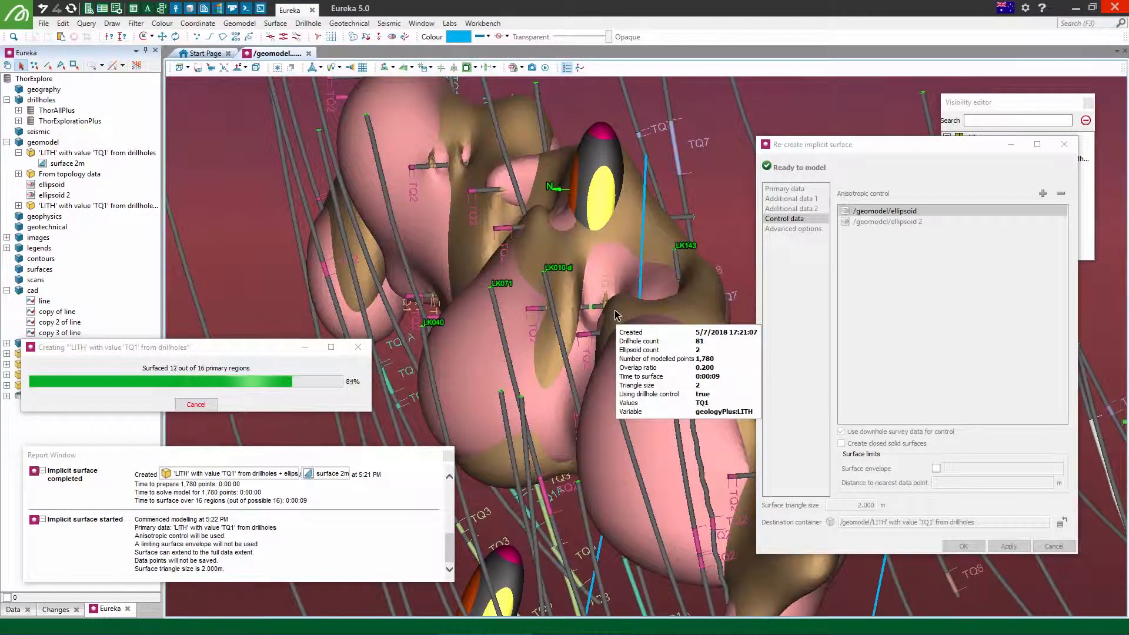
{"action": "mouse_move", "coordinate": [534, 304]}
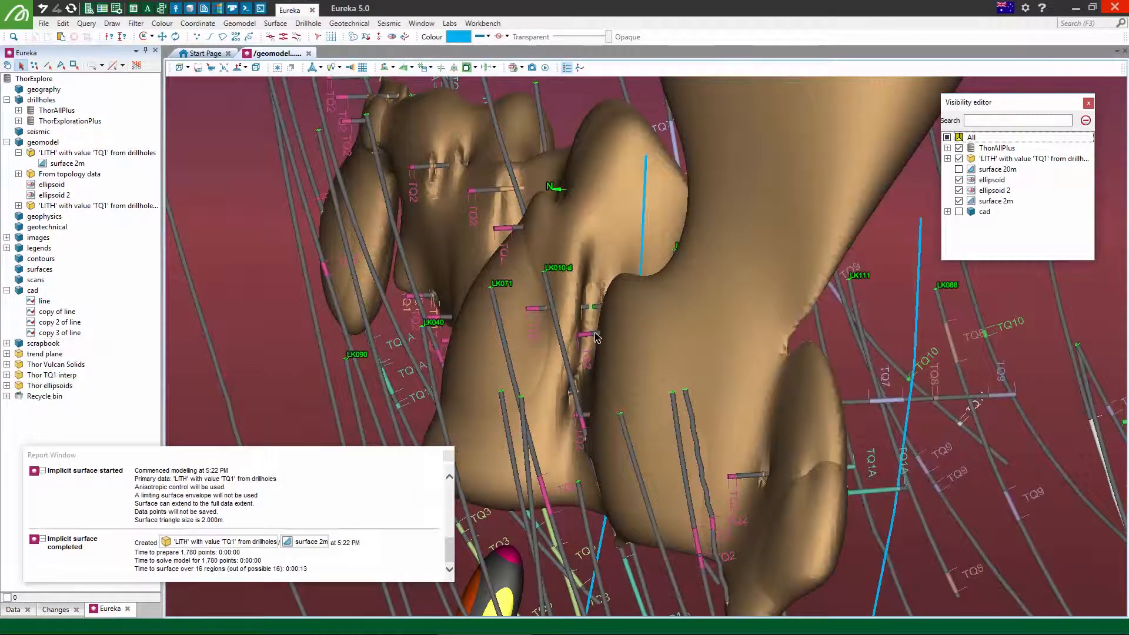
{"action": "right_click_drag", "start_coordinate": [598, 338], "coordinate": [948, 272]}
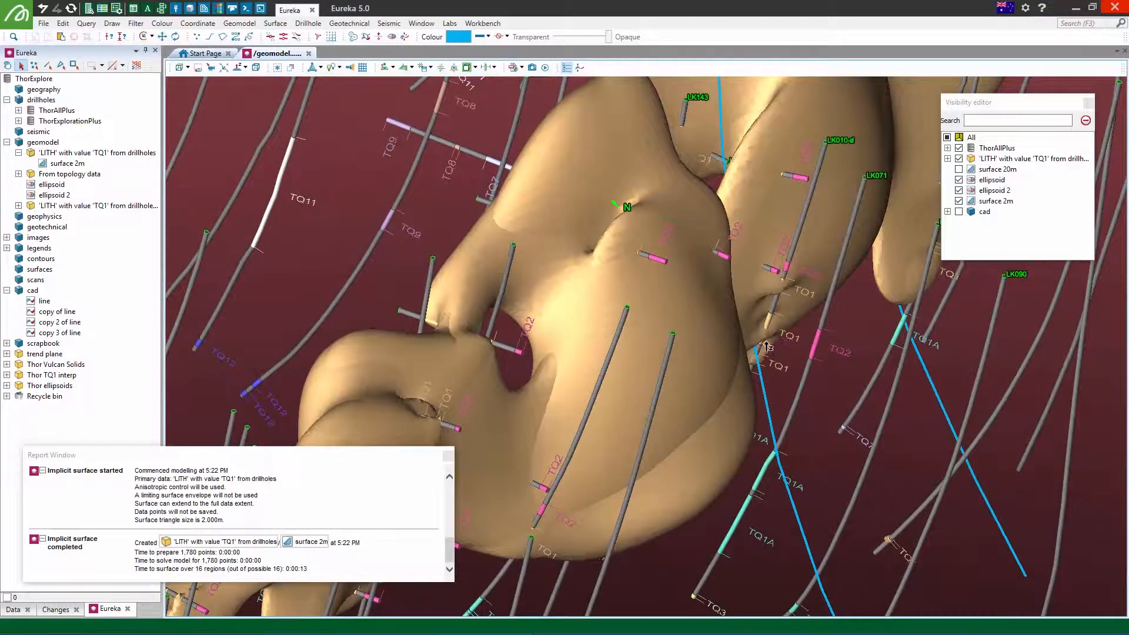
{"action": "scroll", "coordinate": [746, 274], "scroll_direction": "down", "scroll_amount": 2}
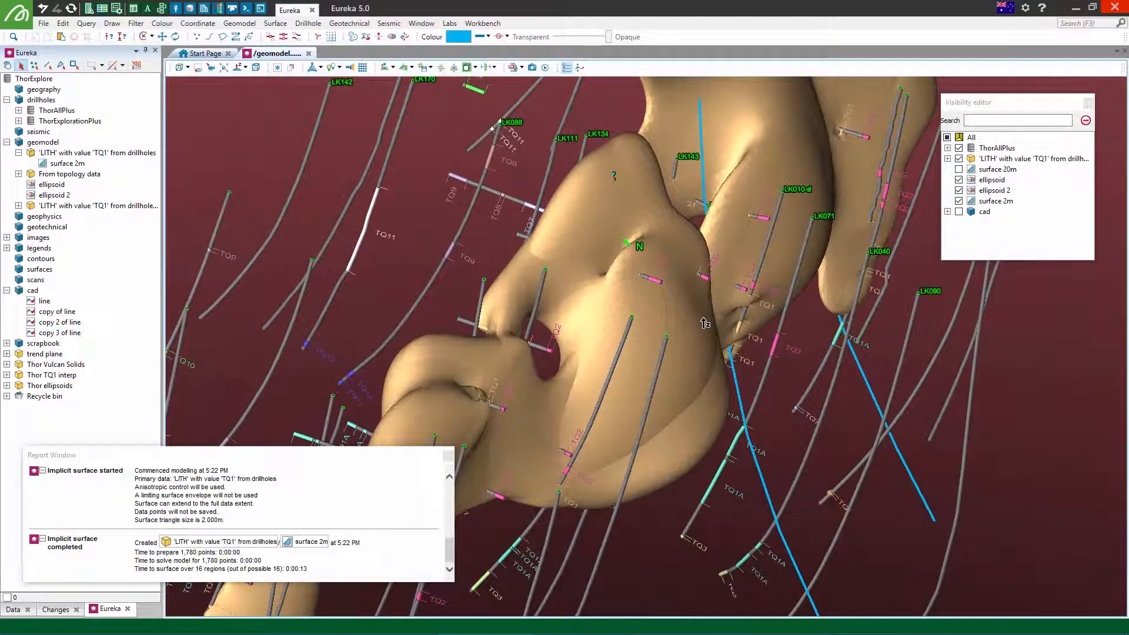
{"action": "mouse_move", "coordinate": [705, 322]}
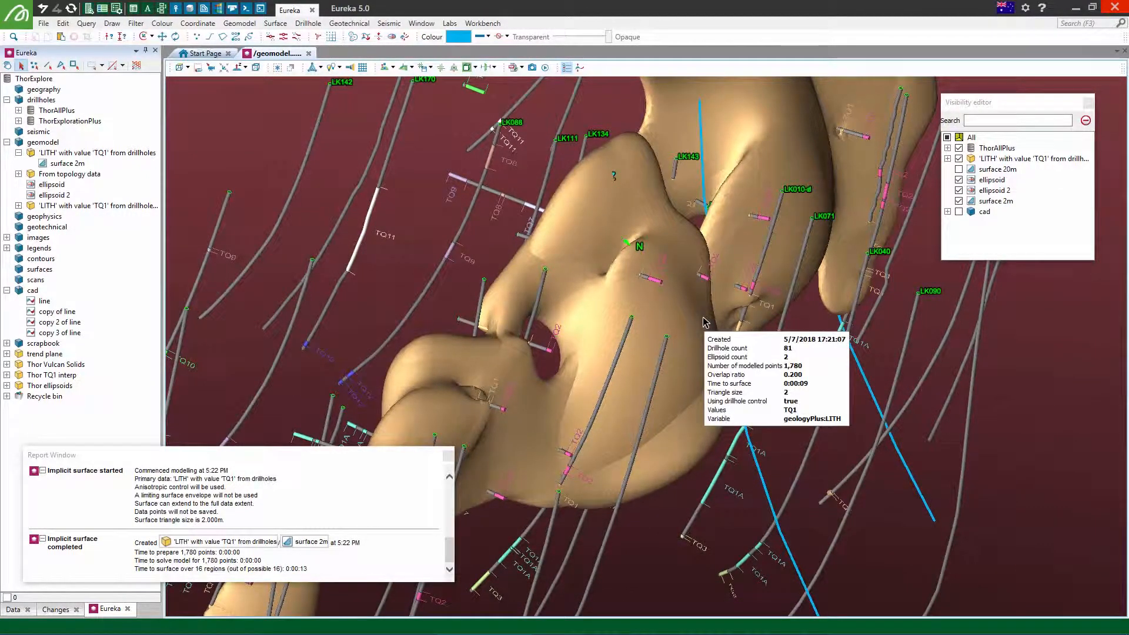